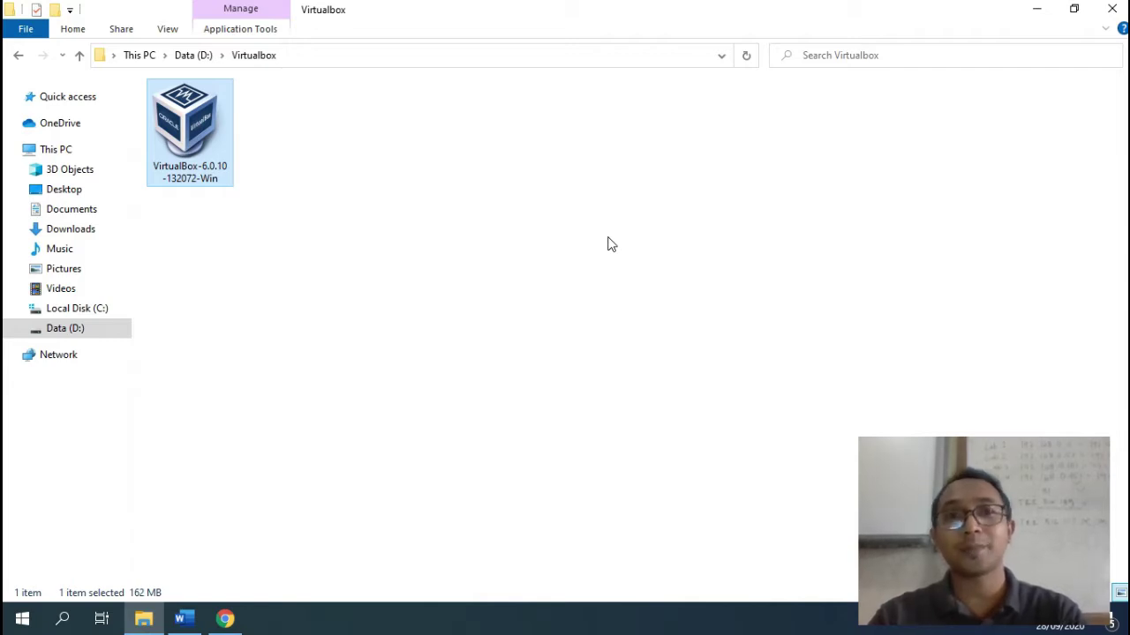
Switch to Chrome and look over the virtualbox.org home page, including its address and the VirtualBox 6.1 download
{"action": "left_click", "coordinate": [958, 620]}
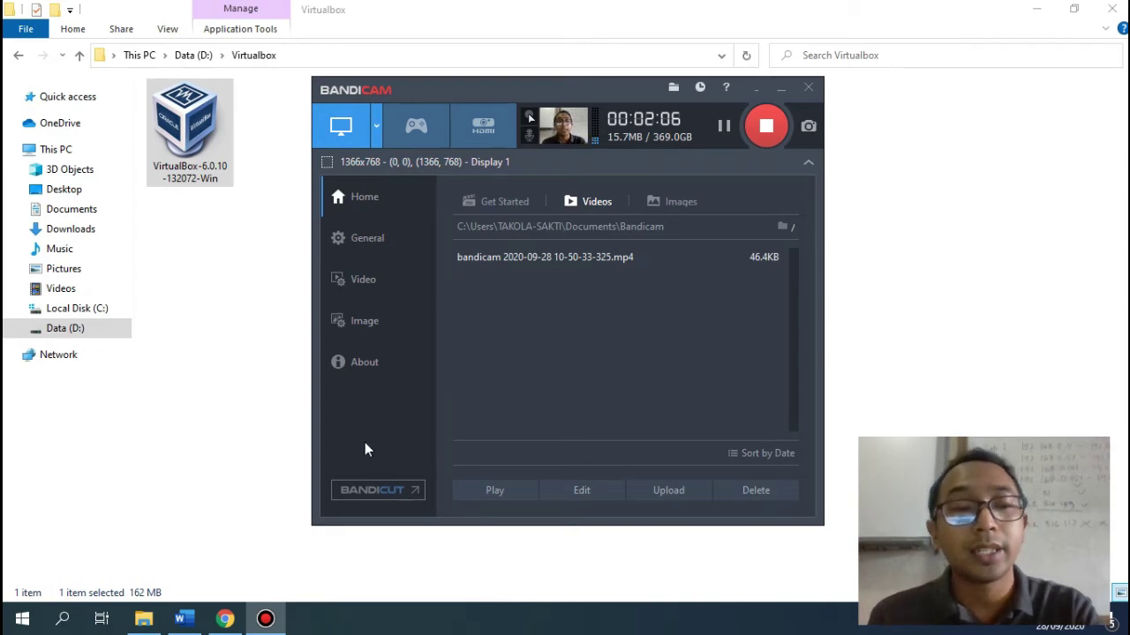
{"action": "left_click", "coordinate": [226, 620]}
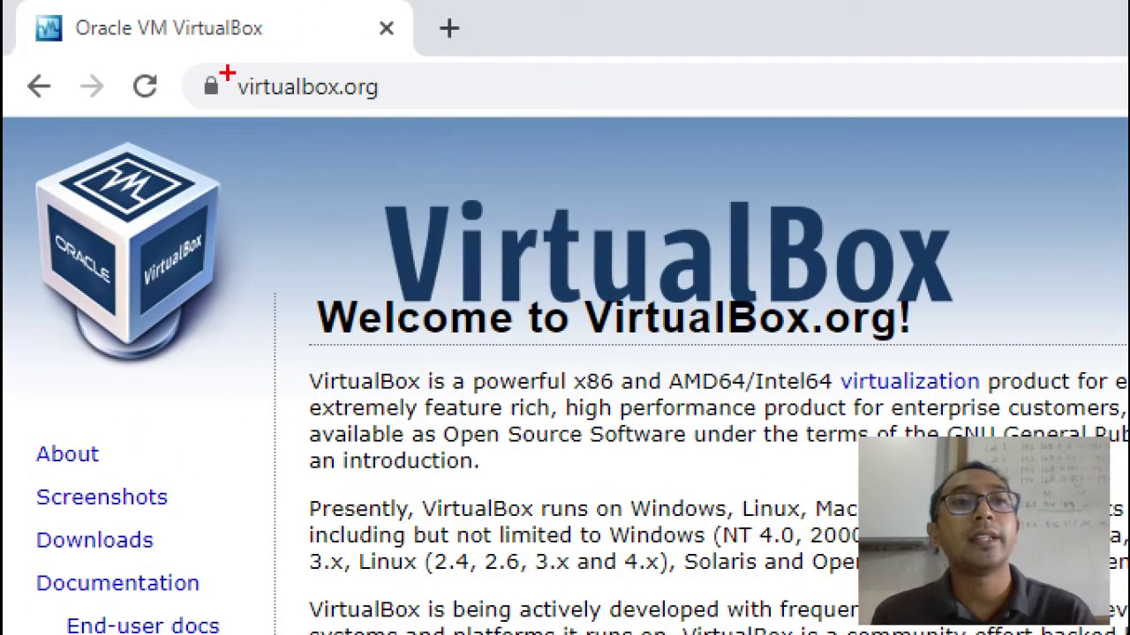
{"action": "mouse_move", "coordinate": [228, 73]}
{"action": "left_mouse_down"}
{"action": "mouse_move", "coordinate": [231, 91]}
{"action": "mouse_move", "coordinate": [413, 116]}
{"action": "left_mouse_up"}
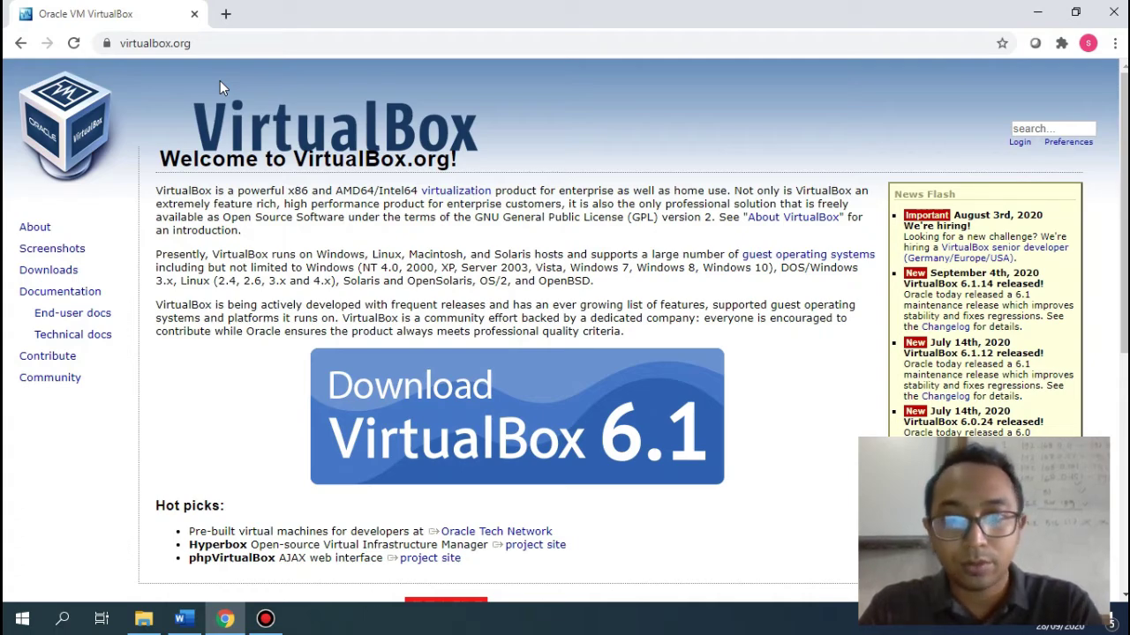
{"action": "scroll", "coordinate": [543, 270], "scroll_direction": "down", "scroll_amount": 2}
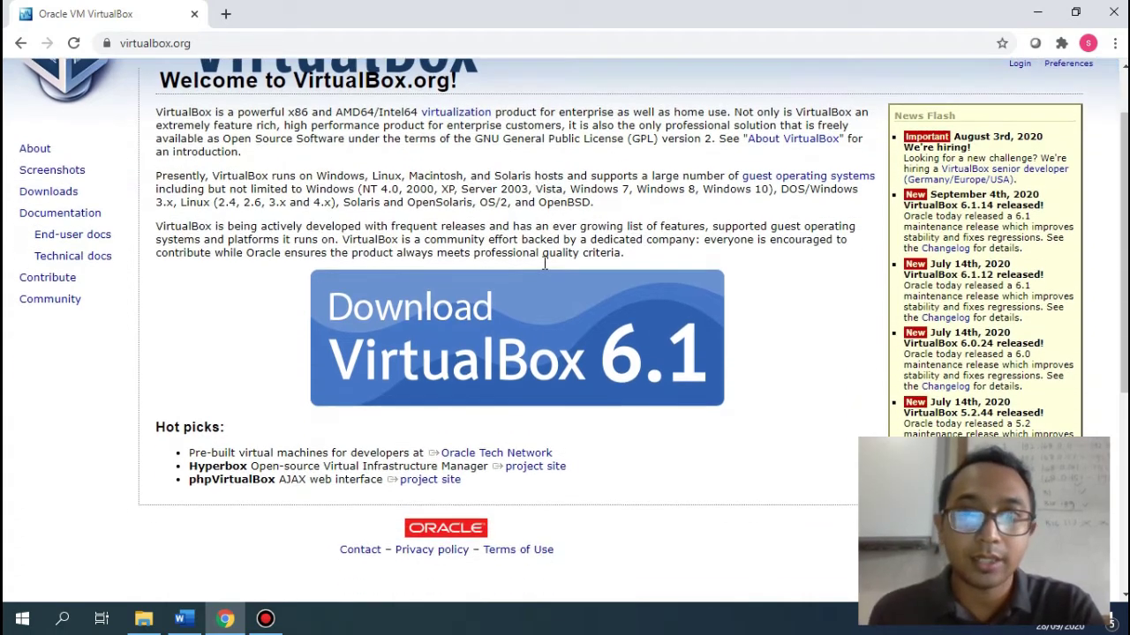
{"action": "scroll", "coordinate": [540, 279], "scroll_direction": "up", "scroll_amount": 2}
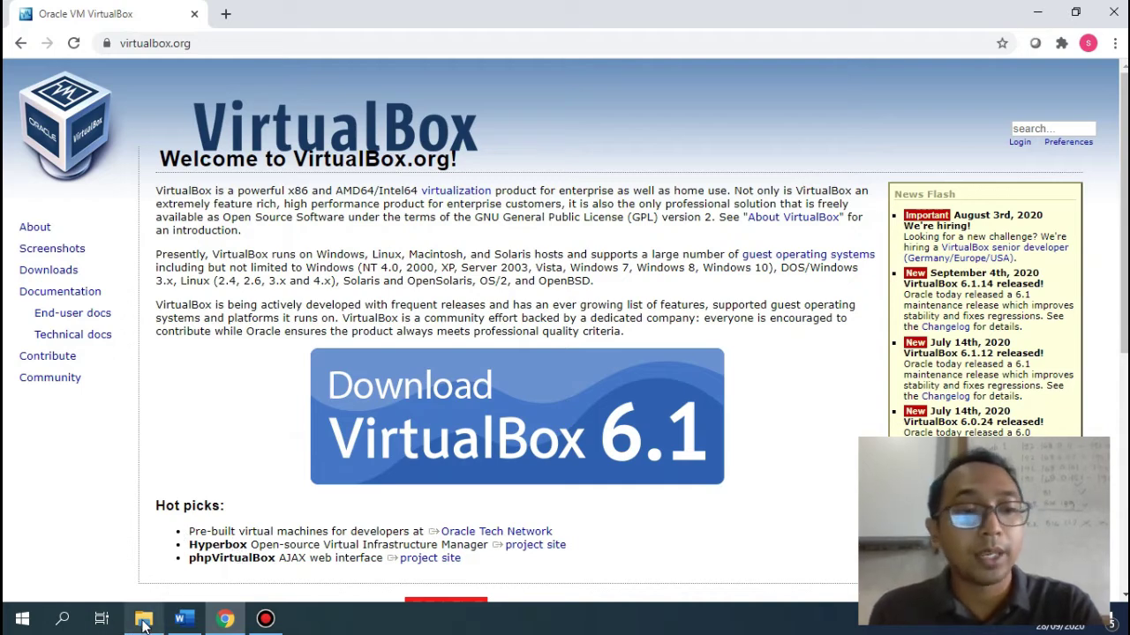
View the VirtualBox installer in the Virtualbox folder in File Explorer, checking back on the VirtualBox website in Chrome
{"action": "mouse_move", "coordinate": [143, 619]}
{"action": "left_click", "coordinate": [225, 548]}
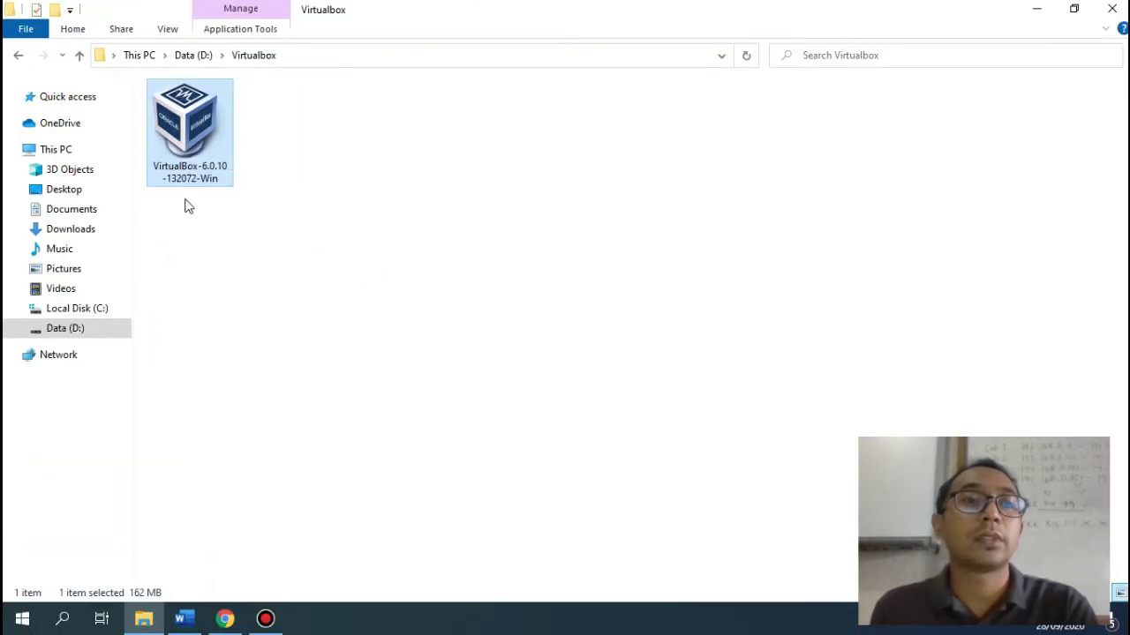
{"action": "left_click", "coordinate": [309, 175]}
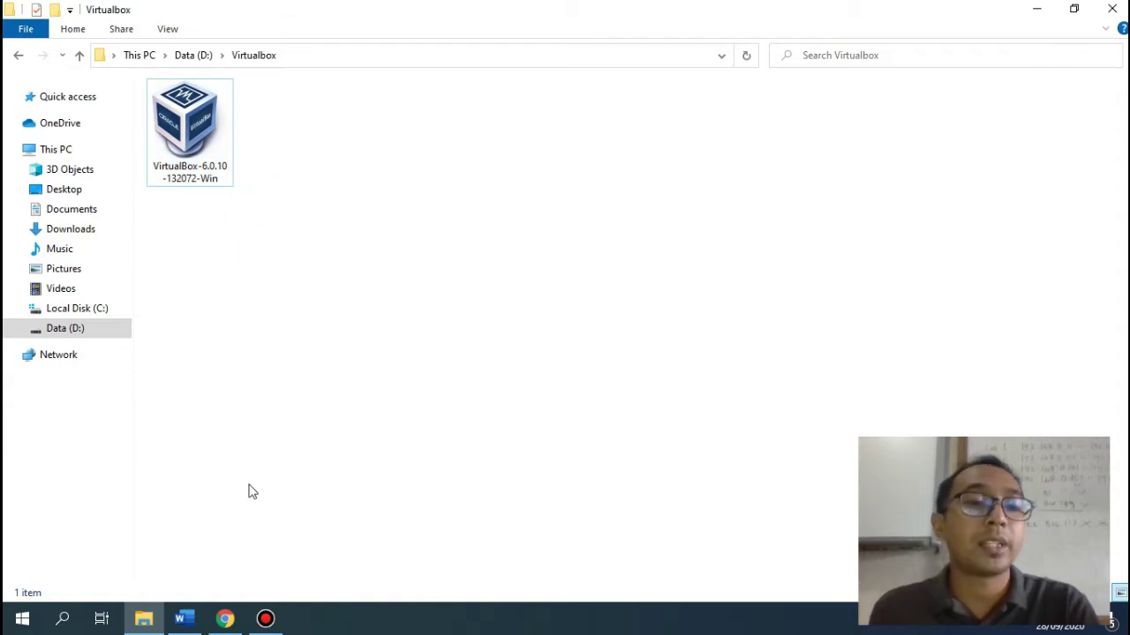
{"action": "left_click", "coordinate": [227, 620]}
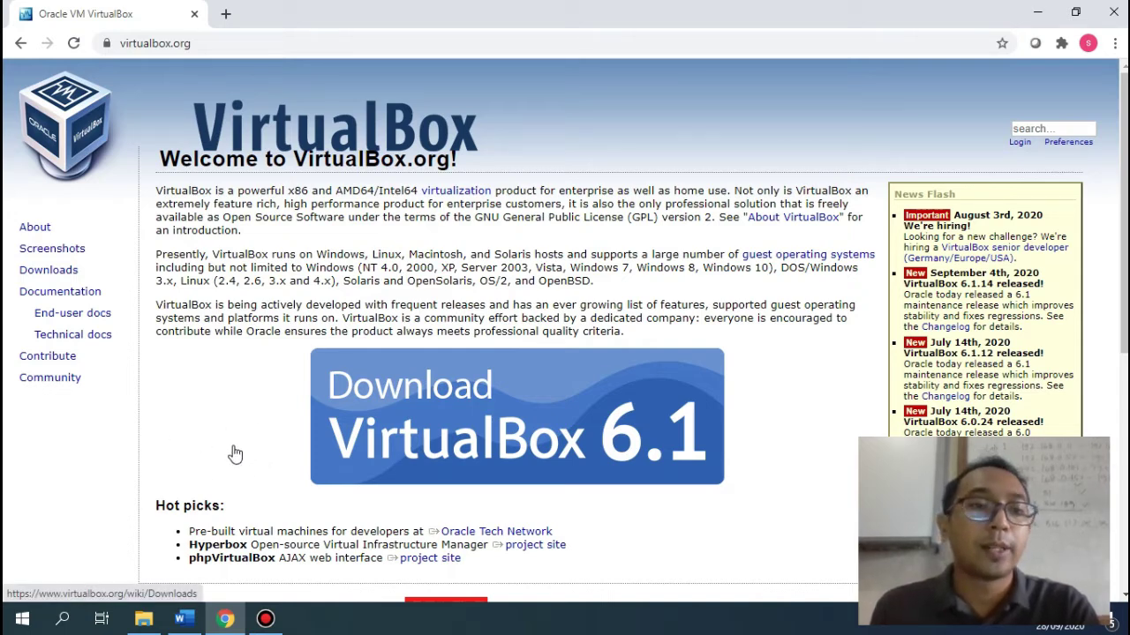
{"action": "left_click", "coordinate": [223, 623]}
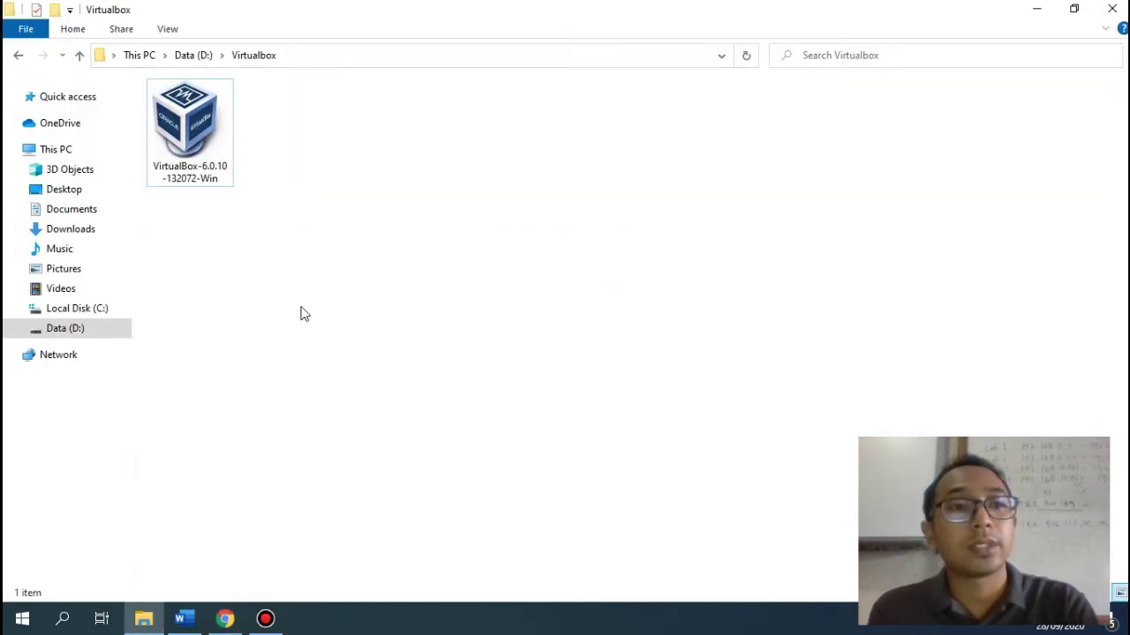
Run the VirtualBox-6.0.10-132072-Win installer despite the SmartScreen notice and proceed to the setup wizard's feature selection
{"action": "left_click_drag", "start_coordinate": [413, 286], "coordinate": [148, 83]}
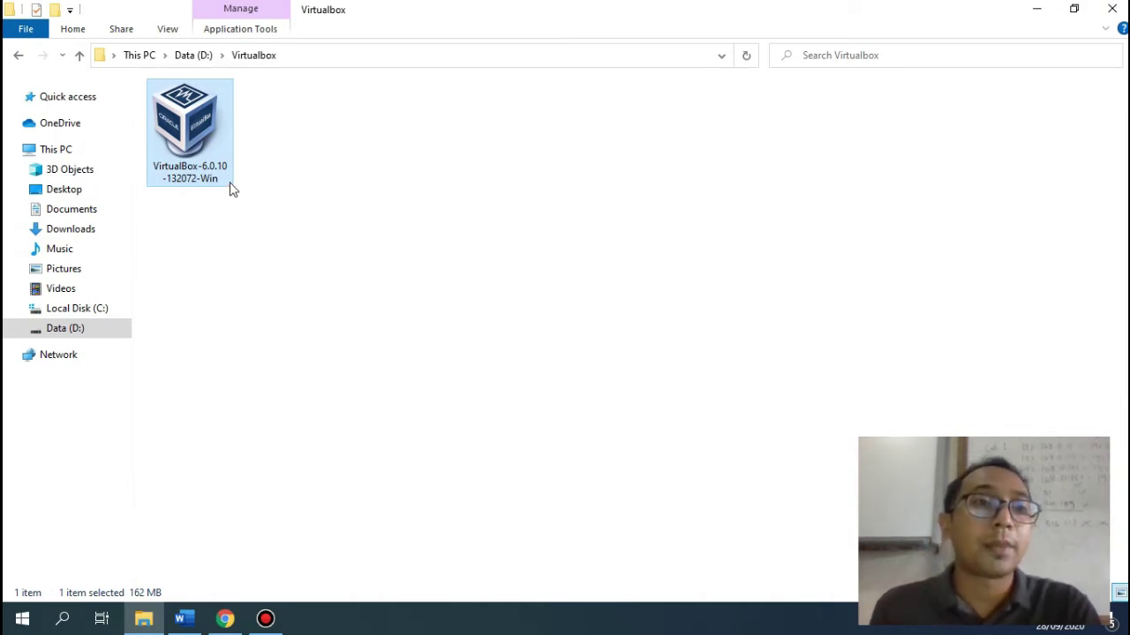
{"action": "double_click", "coordinate": [192, 132]}
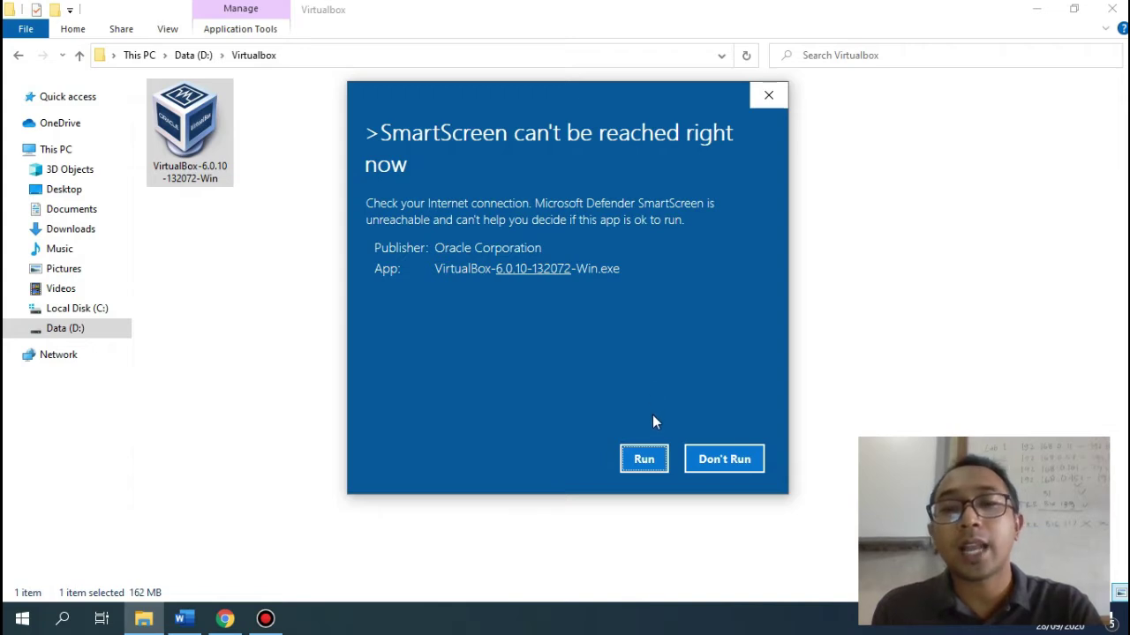
{"action": "left_click", "coordinate": [642, 461]}
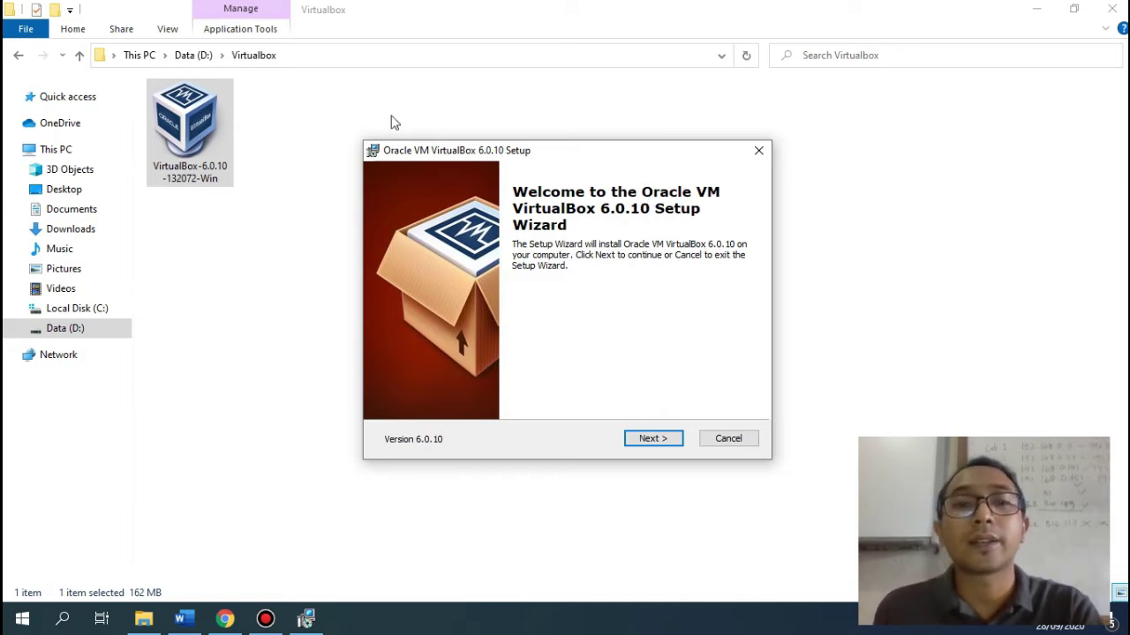
{"action": "left_click", "coordinate": [645, 437]}
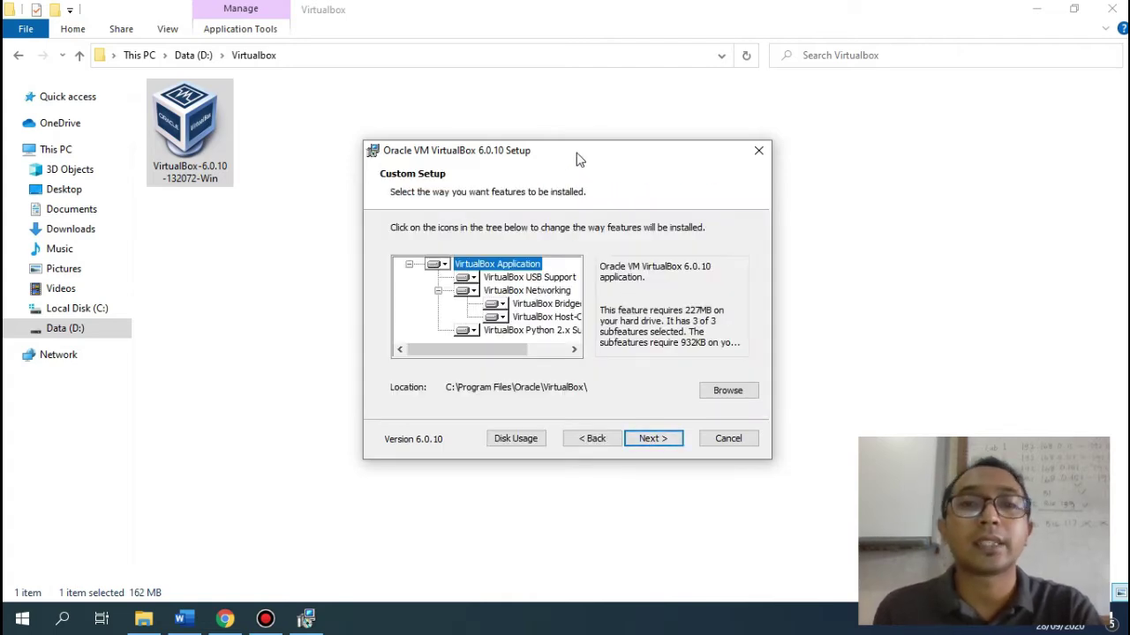
Examine the default installation location on the Custom Setup page, marking the path on screen
{"action": "mouse_move", "coordinate": [575, 150]}
{"action": "left_mouse_down"}
{"action": "mouse_move", "coordinate": [557, 132]}
{"action": "mouse_move", "coordinate": [571, 130]}
{"action": "left_mouse_up"}
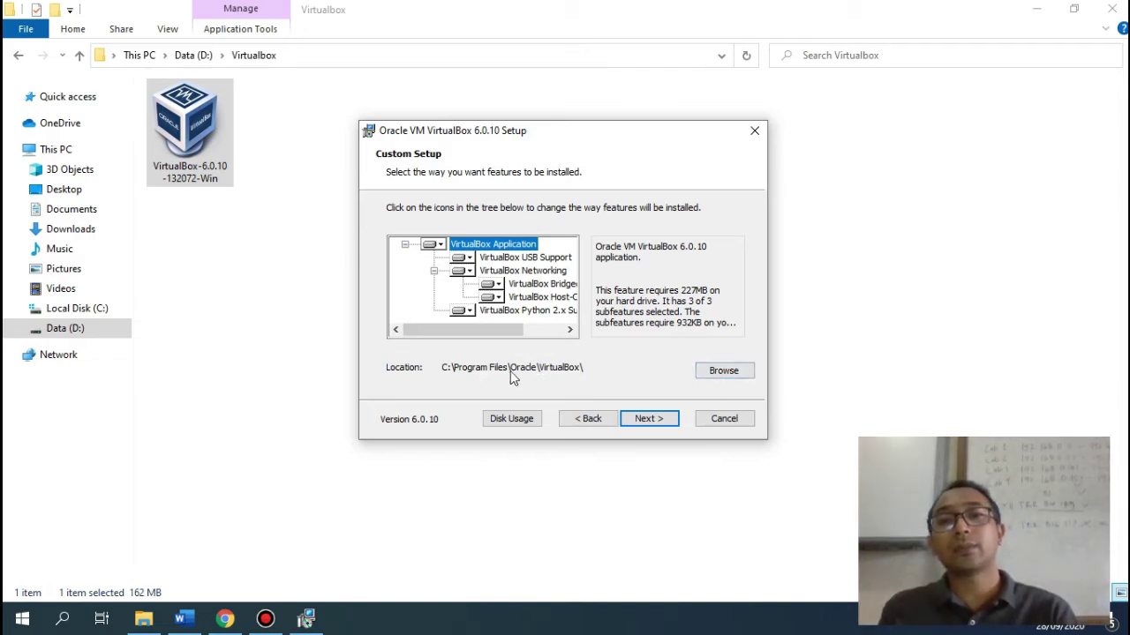
{"action": "key", "text": "super"}
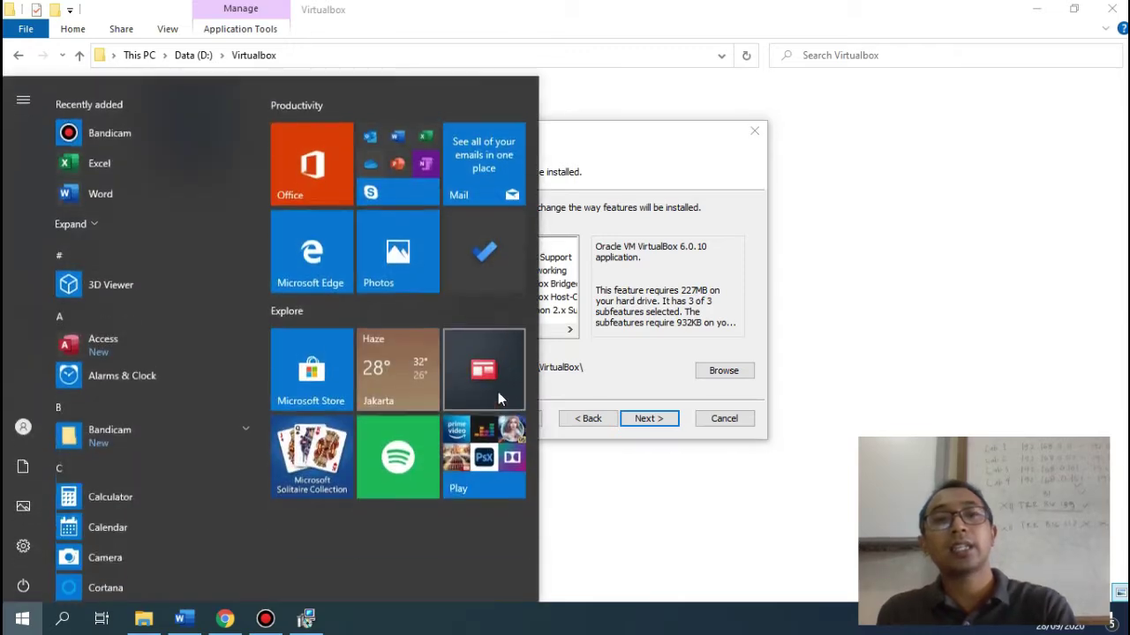
{"action": "left_click", "coordinate": [572, 385]}
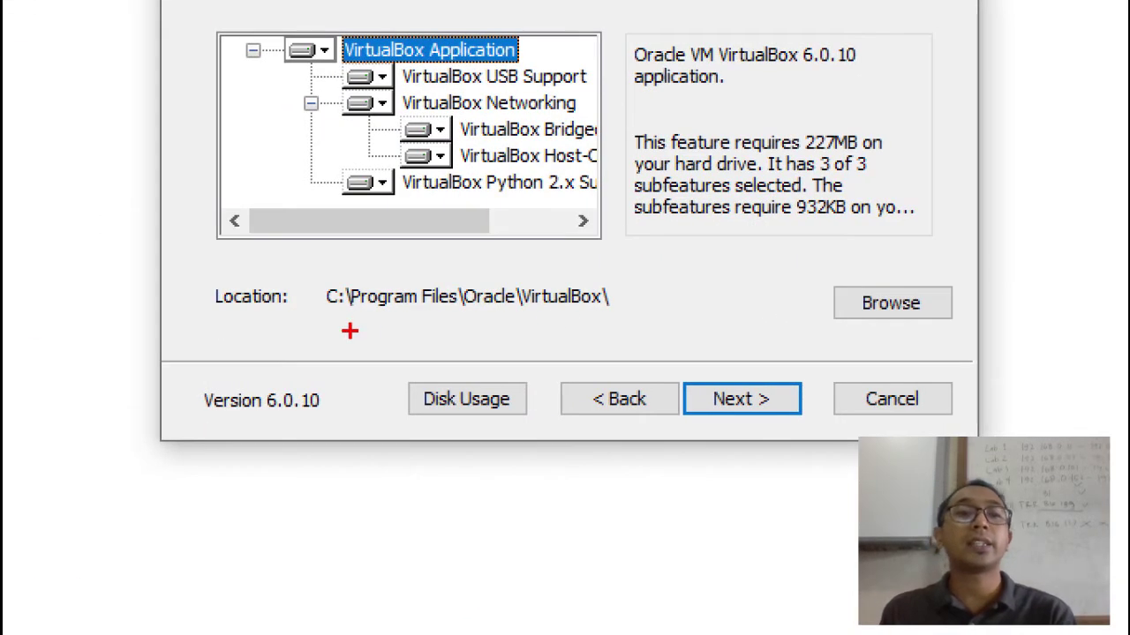
{"action": "left_click_drag", "start_coordinate": [322, 312], "coordinate": [650, 320]}
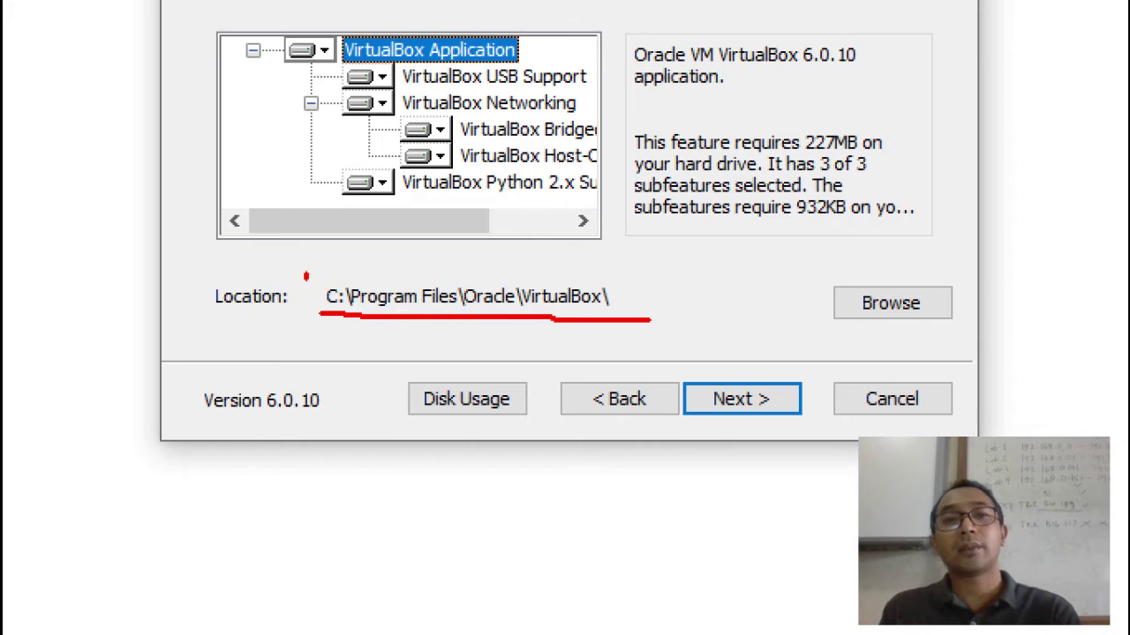
{"action": "left_click_drag", "start_coordinate": [306, 275], "coordinate": [319, 328]}
{"action": "mouse_move", "coordinate": [309, 274]}
{"action": "left_mouse_down"}
{"action": "mouse_move", "coordinate": [613, 268]}
{"action": "mouse_move", "coordinate": [659, 300]}
{"action": "mouse_move", "coordinate": [659, 331]}
{"action": "left_mouse_up"}
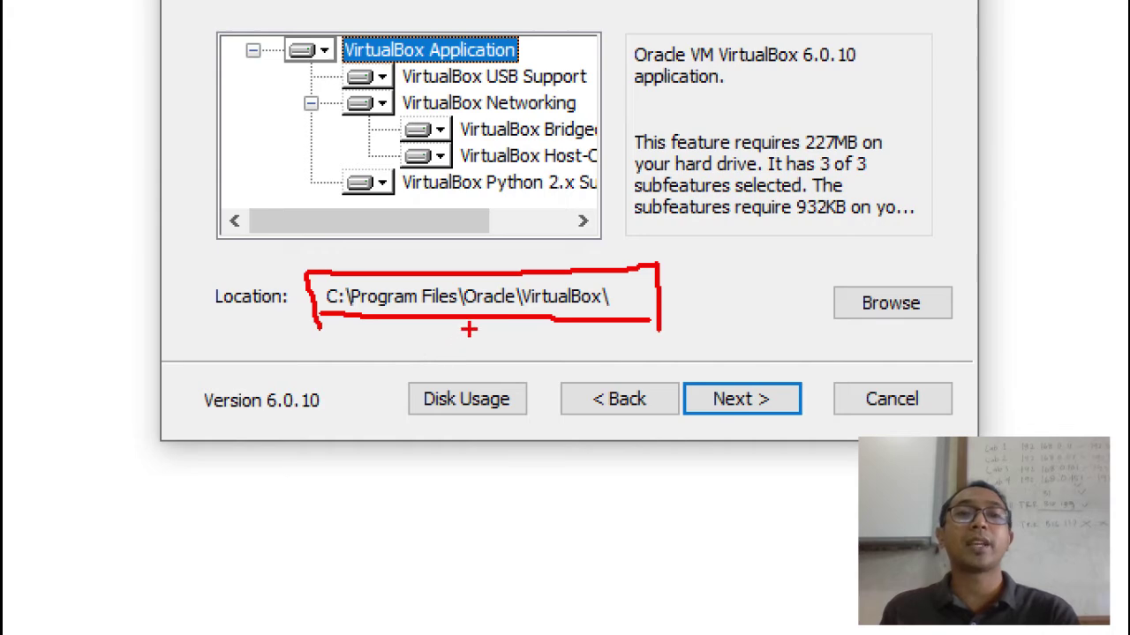
{"action": "key", "text": "Escape"}
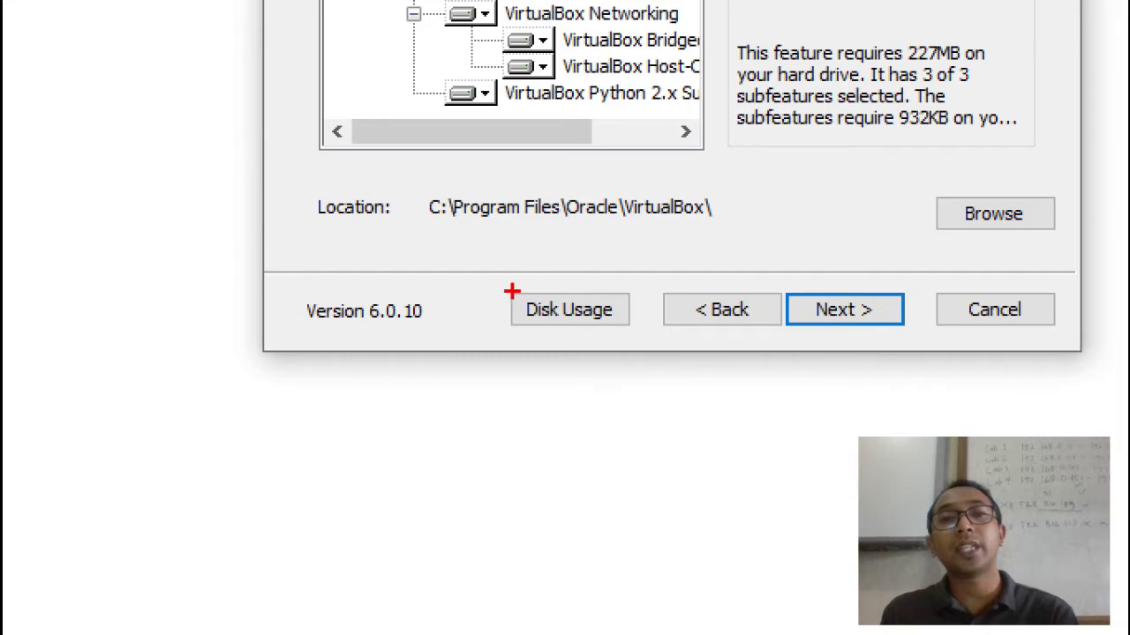
Check the disk space requirements for the installation on the available drives and return to the feature selection
{"action": "left_click_drag", "start_coordinate": [516, 291], "coordinate": [635, 343]}
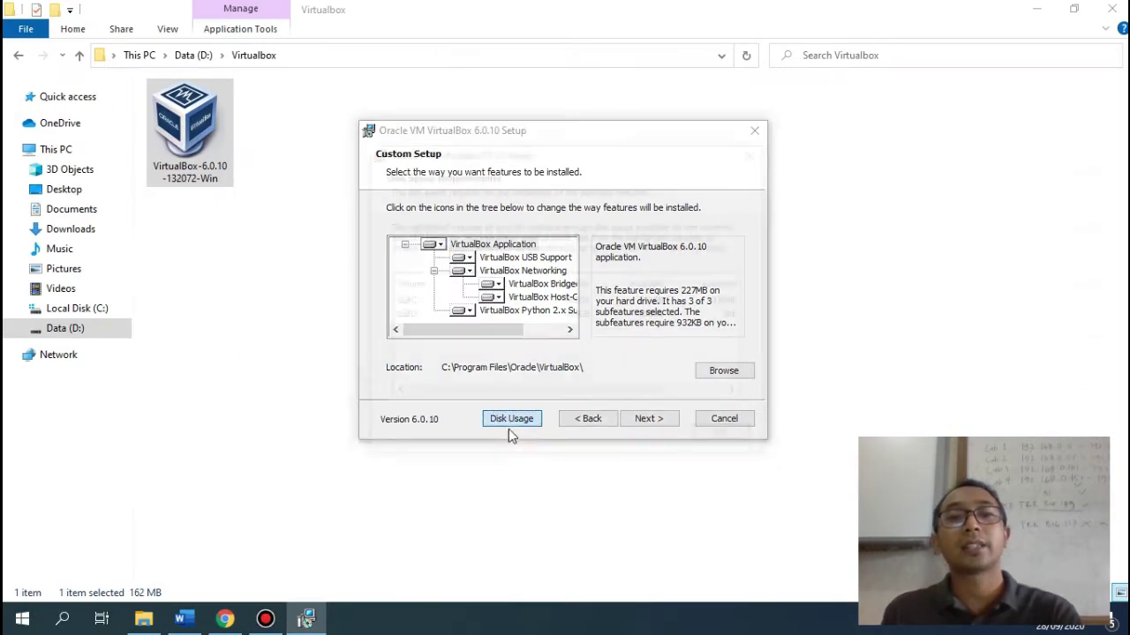
{"action": "left_click", "coordinate": [511, 422]}
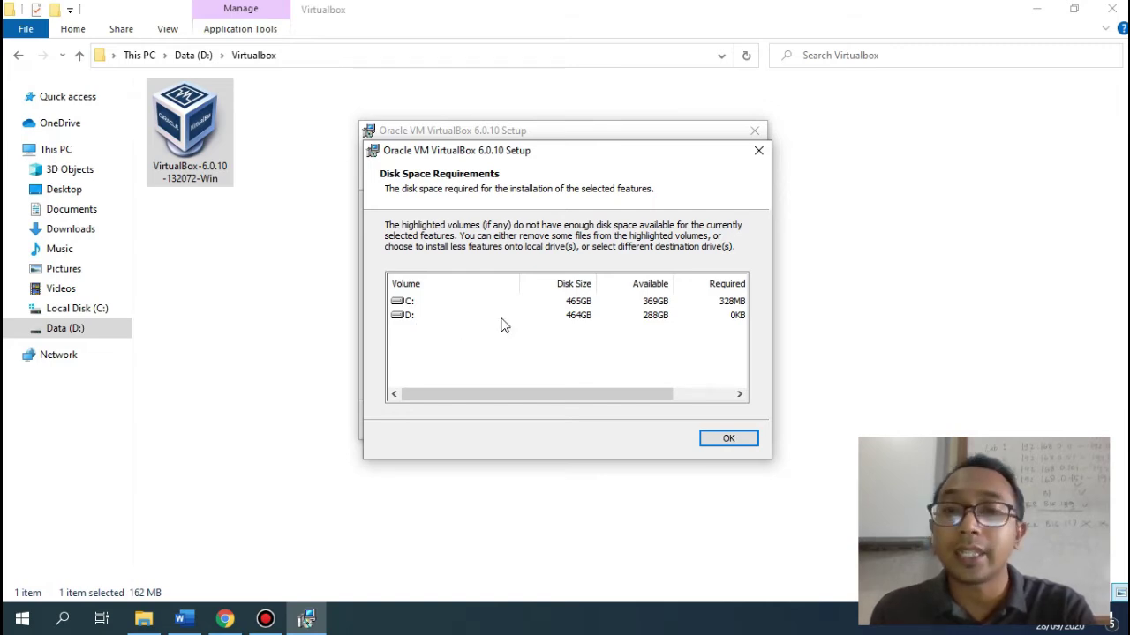
{"action": "key", "text": "Return"}
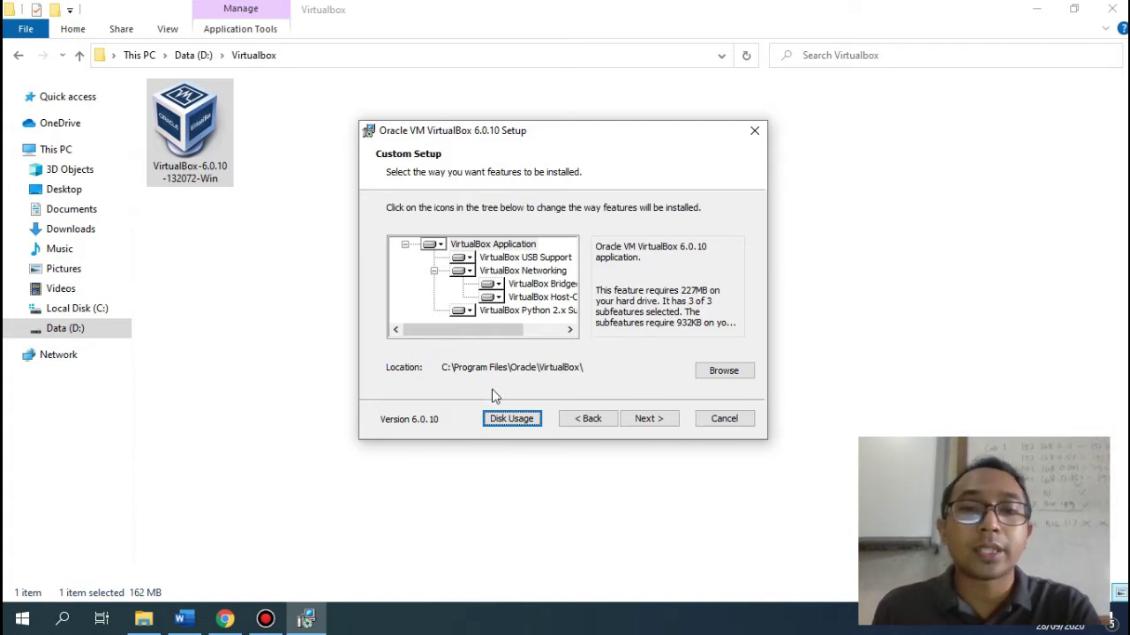
Accept the default features and location, and keep start menu entries, desktop and Quick Launch shortcuts, and file associations enabled
{"action": "left_click", "coordinate": [657, 423]}
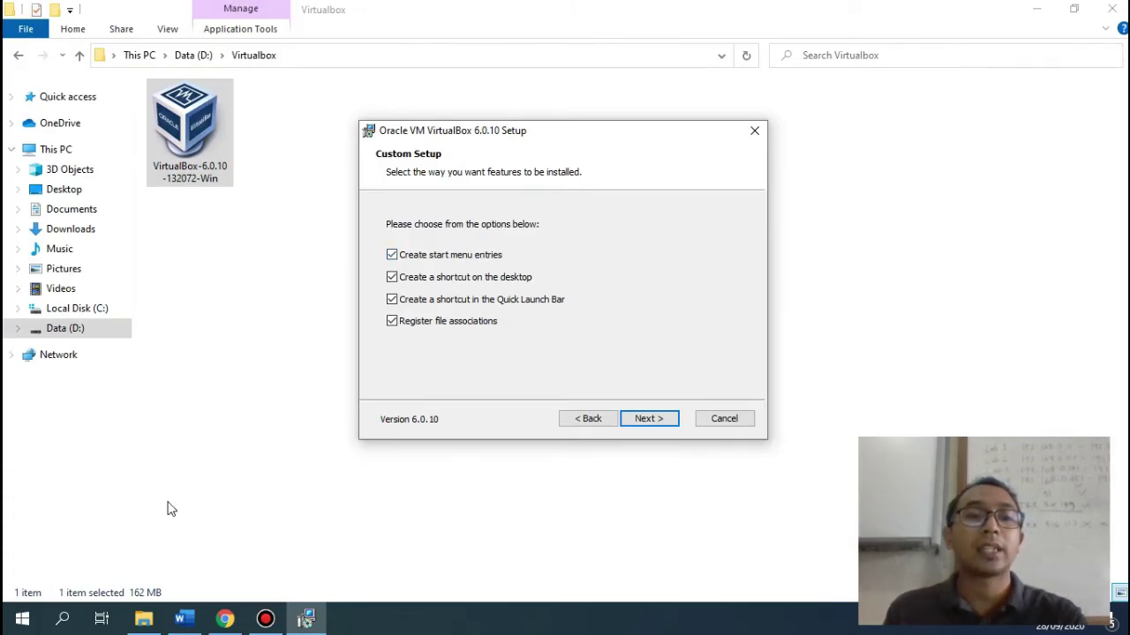
{"action": "left_click", "coordinate": [31, 623]}
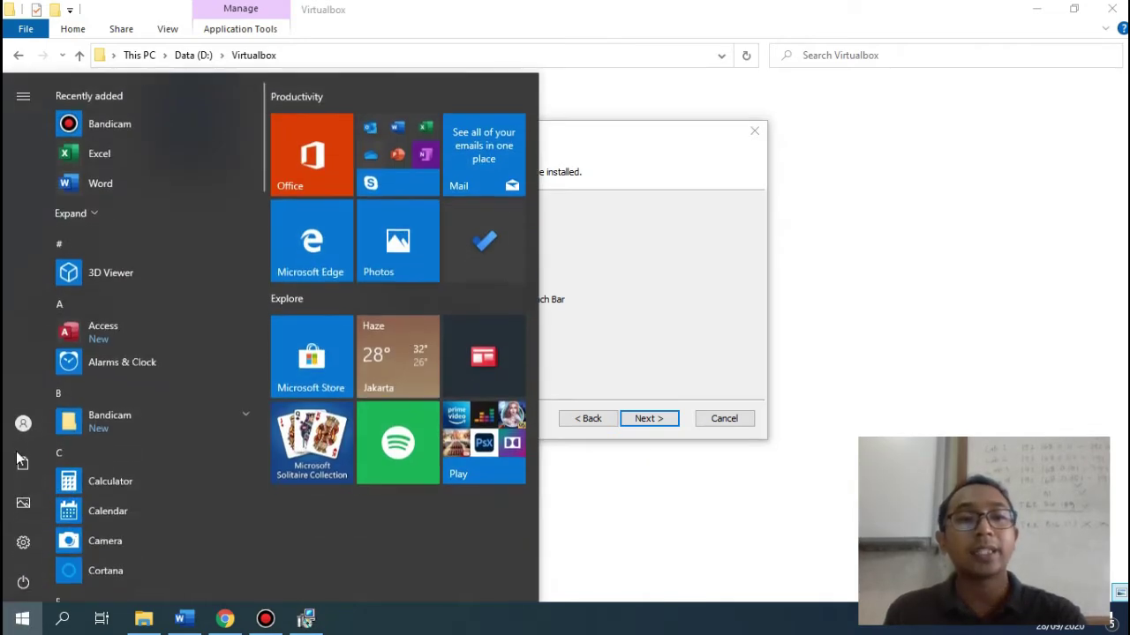
{"action": "left_click", "coordinate": [704, 321]}
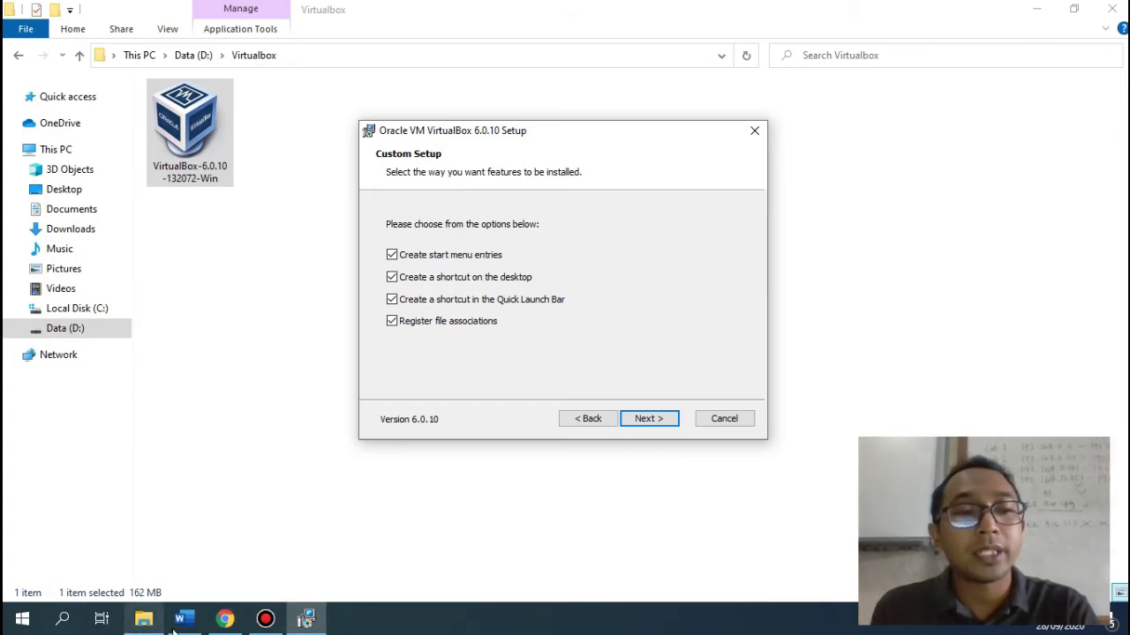
{"action": "mouse_move", "coordinate": [147, 626]}
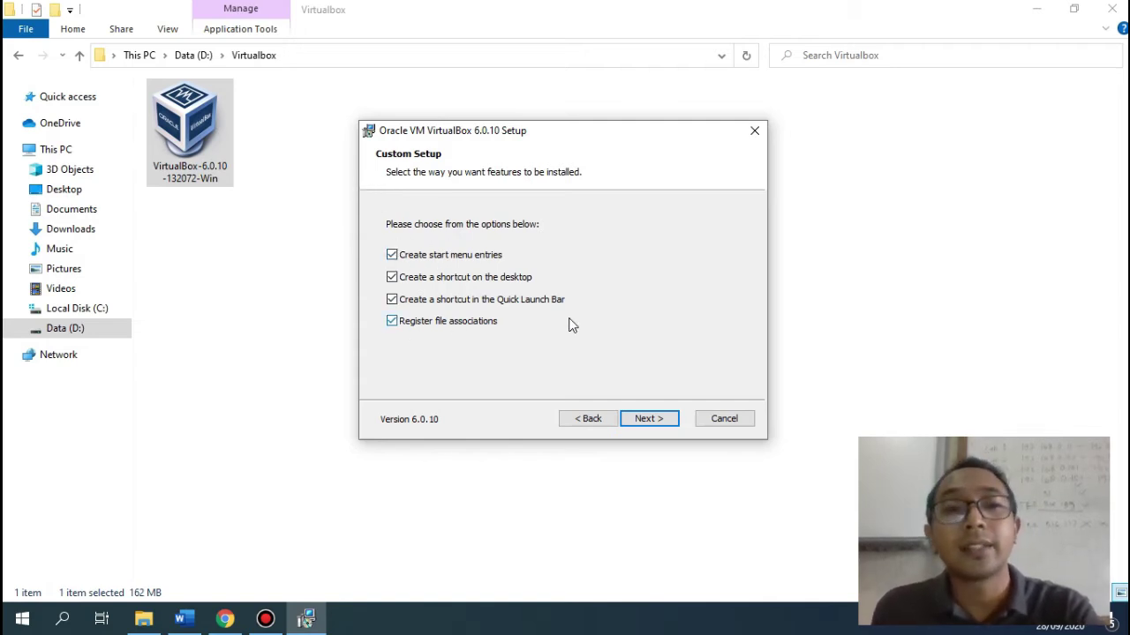
{"action": "left_click", "coordinate": [663, 426]}
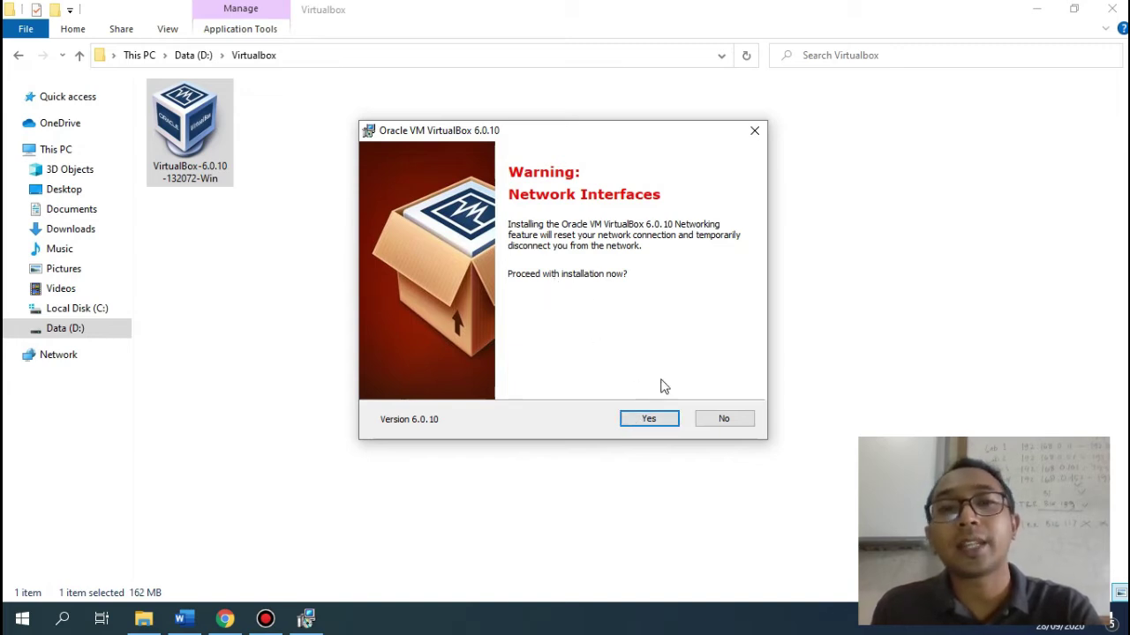
Accept the network interfaces warning and start the VirtualBox 6.0.10 installation
{"action": "left_click", "coordinate": [649, 420]}
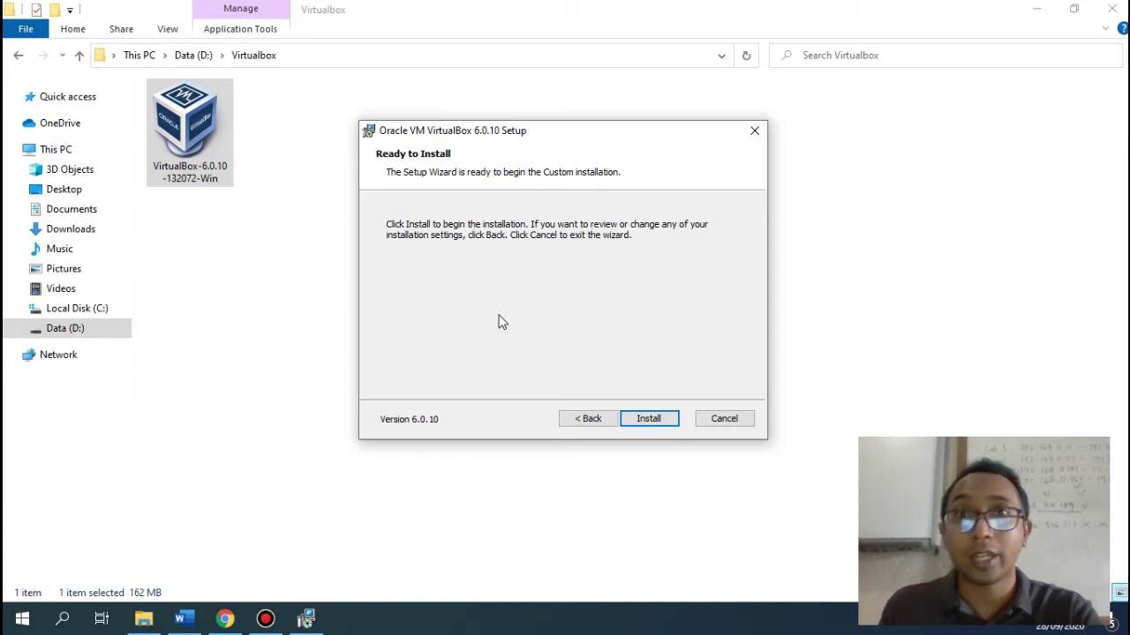
{"action": "left_click", "coordinate": [650, 419]}
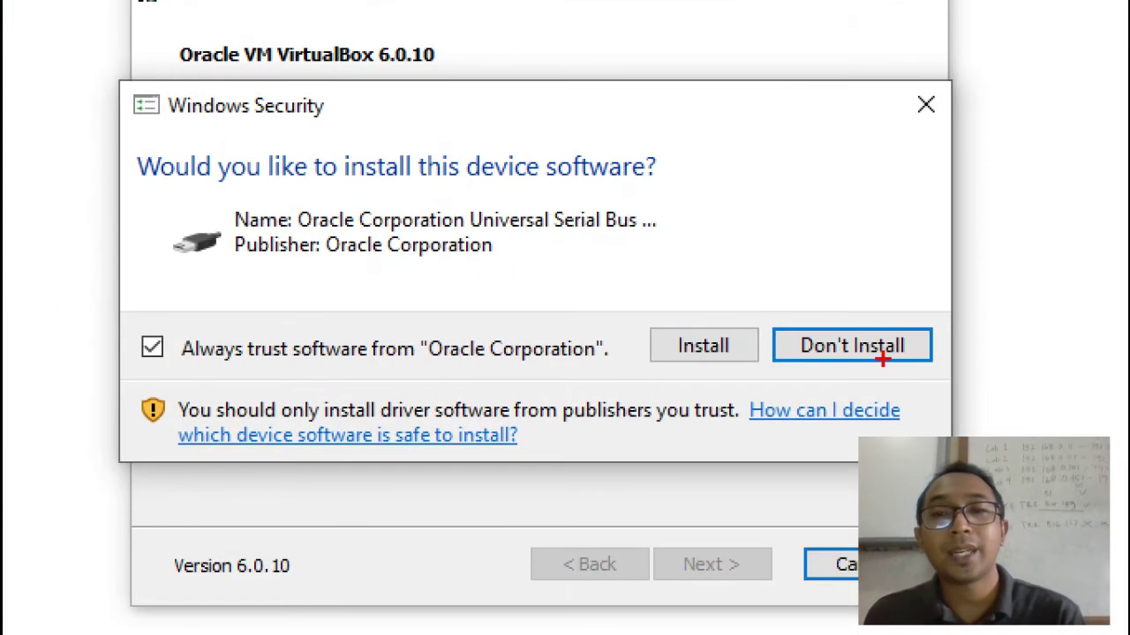
Allow the Oracle Corporation Universal Serial Bus device software to install, keeping software from Oracle Corporation always trusted
{"action": "mouse_move", "coordinate": [711, 303]}
{"action": "left_mouse_down"}
{"action": "mouse_move", "coordinate": [623, 314]}
{"action": "mouse_move", "coordinate": [681, 386]}
{"action": "mouse_move", "coordinate": [764, 335]}
{"action": "mouse_move", "coordinate": [702, 291]}
{"action": "left_mouse_up"}
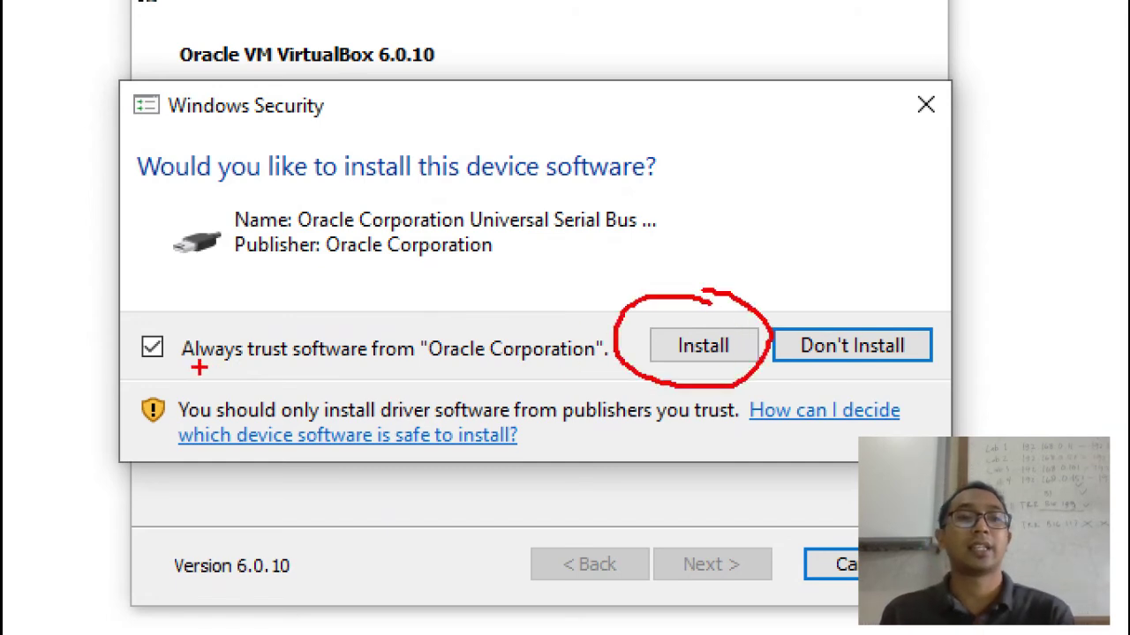
{"action": "mouse_move", "coordinate": [152, 321]}
{"action": "left_mouse_down"}
{"action": "mouse_move", "coordinate": [133, 321]}
{"action": "mouse_move", "coordinate": [149, 362]}
{"action": "mouse_move", "coordinate": [173, 303]}
{"action": "mouse_move", "coordinate": [128, 287]}
{"action": "left_mouse_up"}
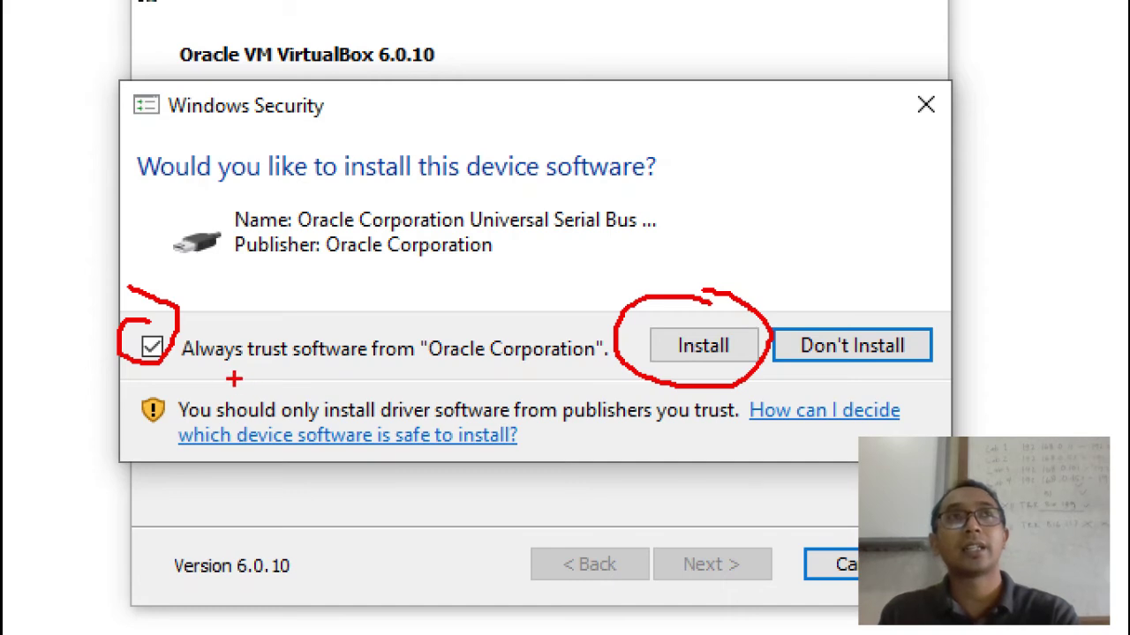
{"action": "left_click_drag", "start_coordinate": [239, 372], "coordinate": [589, 364]}
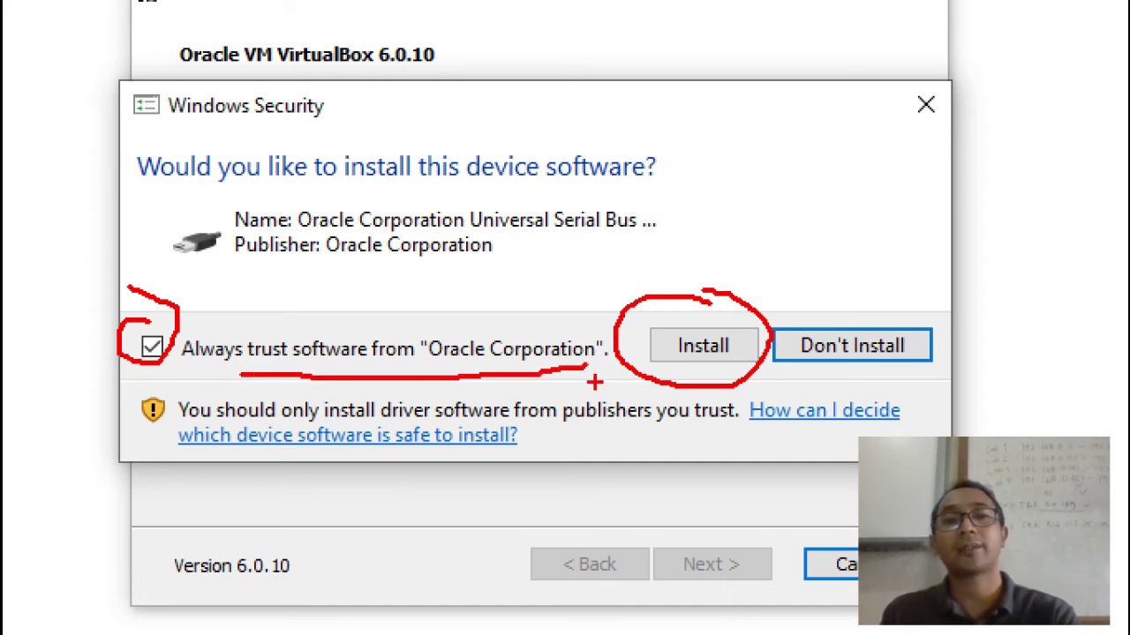
{"action": "key", "text": "Escape"}
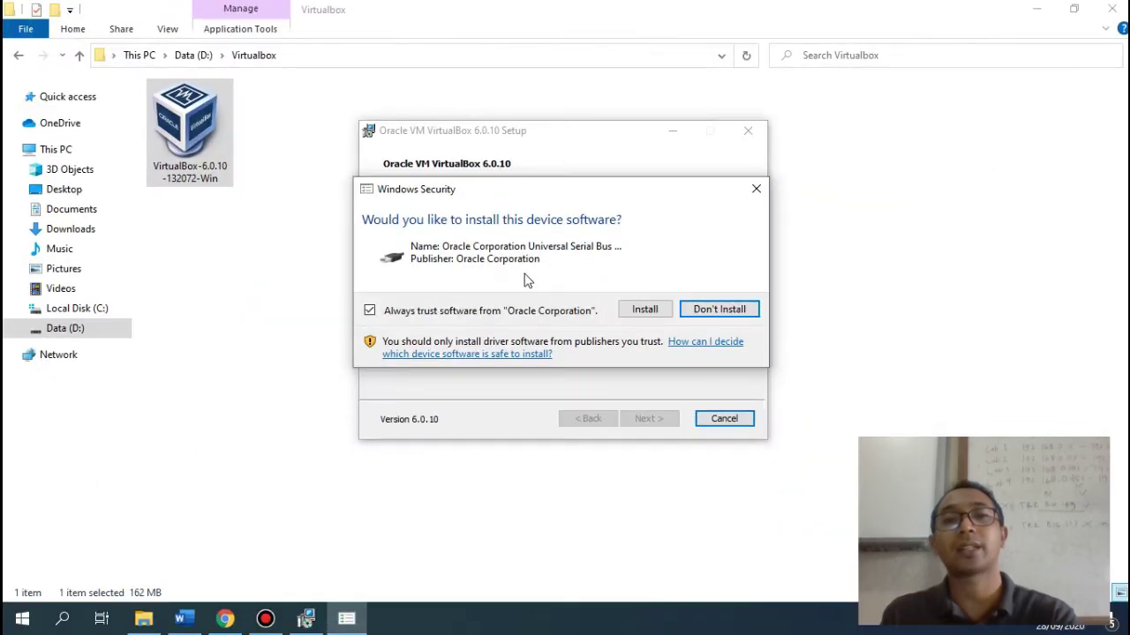
{"action": "left_click", "coordinate": [643, 310]}
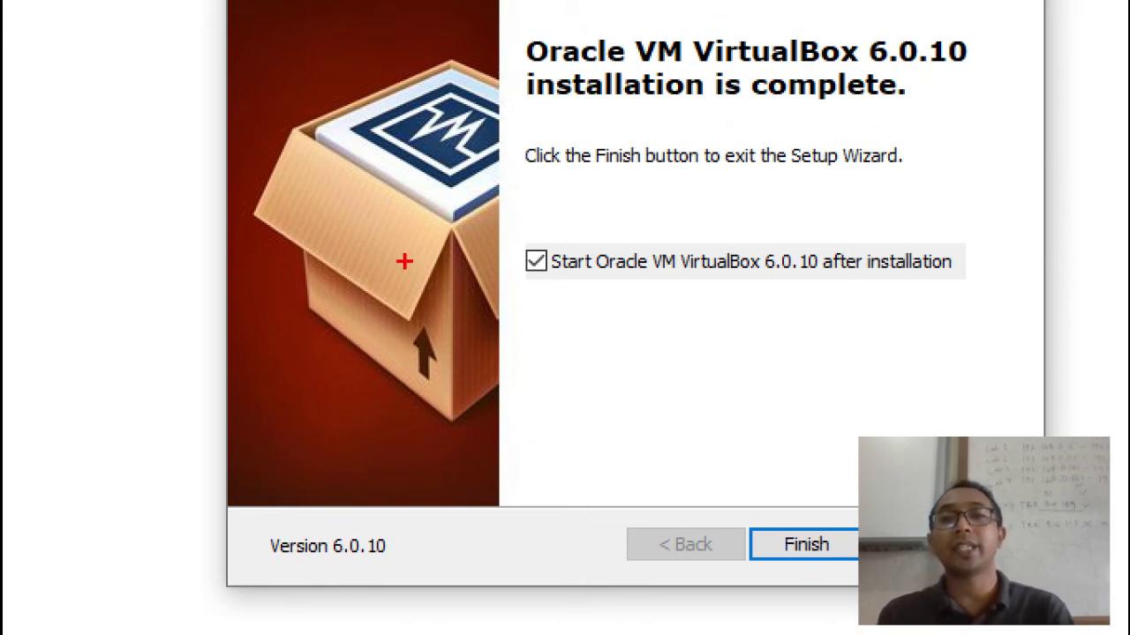
Finish the setup wizard with VirtualBox 6.0.10 set to start after installation, and bring the VirtualBox Manager window to the front
{"action": "mouse_move", "coordinate": [499, 242]}
{"action": "left_mouse_down"}
{"action": "mouse_move", "coordinate": [678, 217]}
{"action": "mouse_move", "coordinate": [976, 272]}
{"action": "mouse_move", "coordinate": [521, 334]}
{"action": "mouse_move", "coordinate": [509, 234]}
{"action": "mouse_move", "coordinate": [520, 228]}
{"action": "left_mouse_up"}
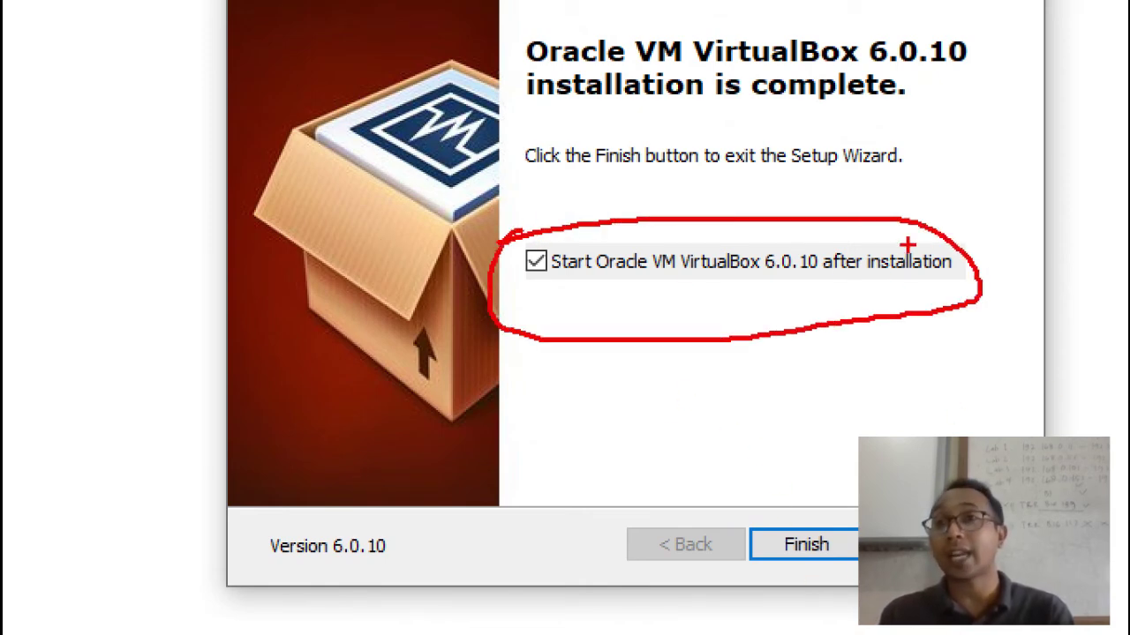
{"action": "key", "text": "Escape"}
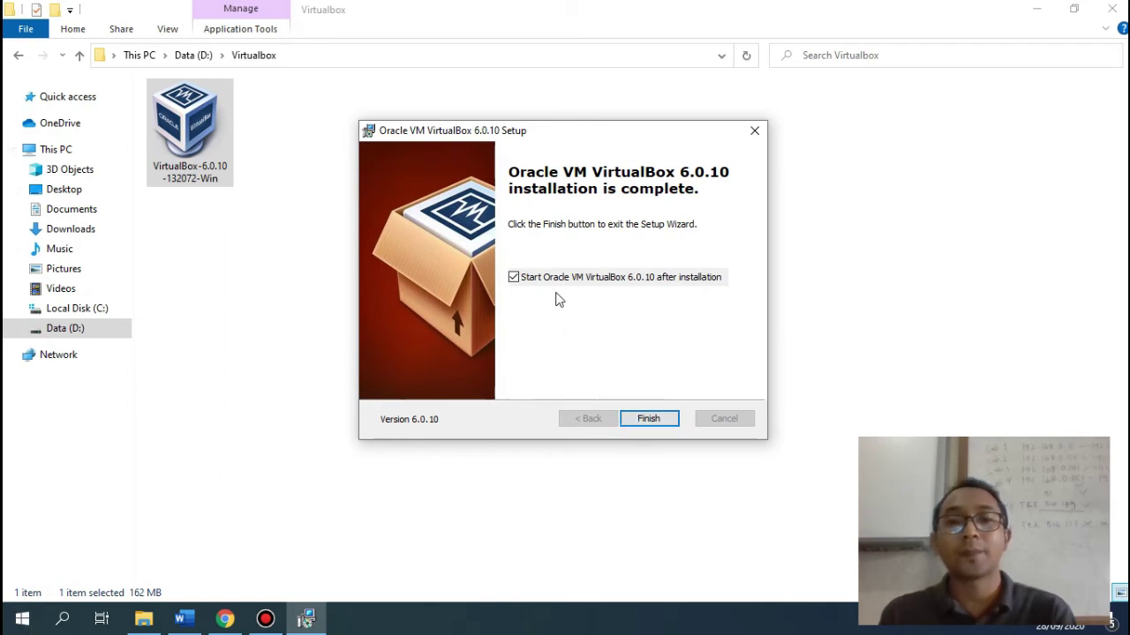
{"action": "left_click", "coordinate": [648, 421]}
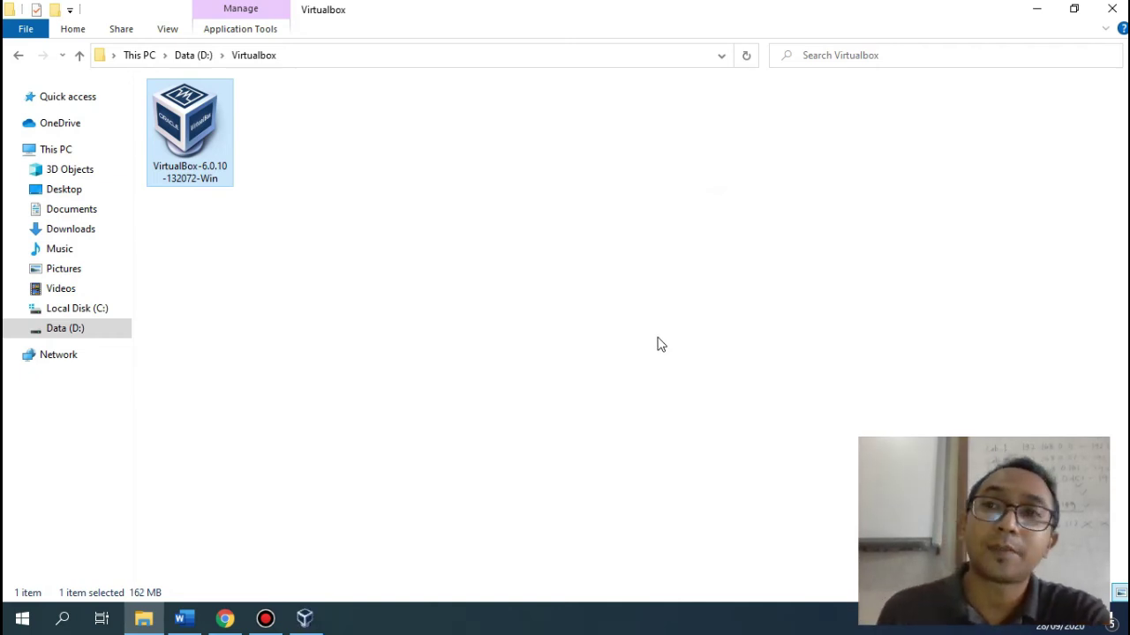
{"action": "left_click", "coordinate": [320, 623]}
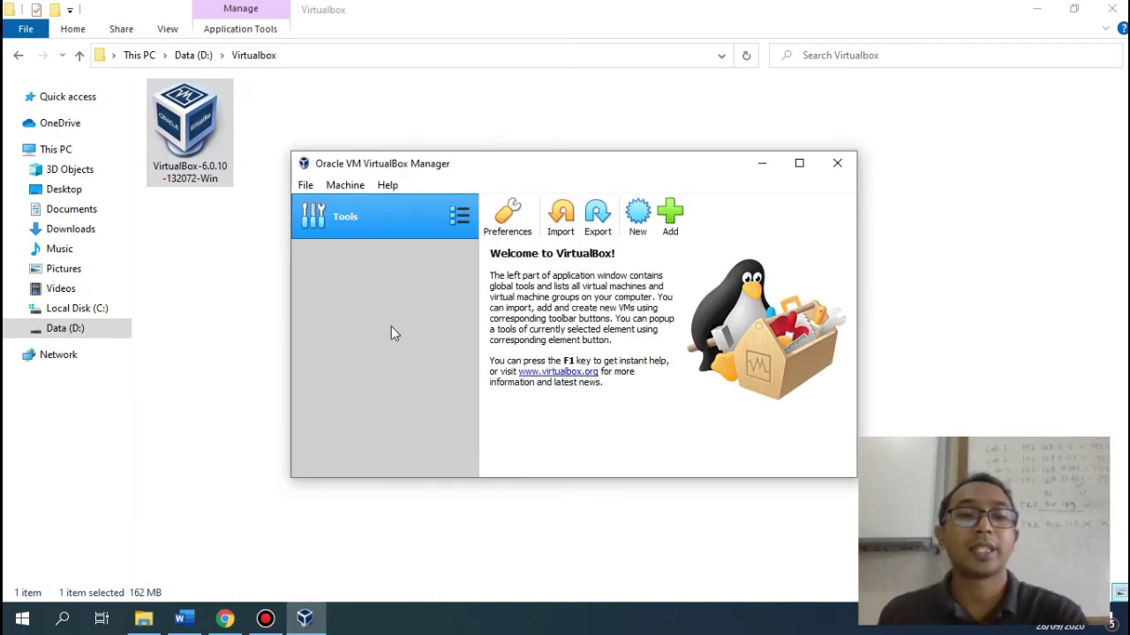
View the VirtualBox Manager welcome window at full size, restore its size and close it
{"action": "left_click_drag", "start_coordinate": [543, 159], "coordinate": [519, 102]}
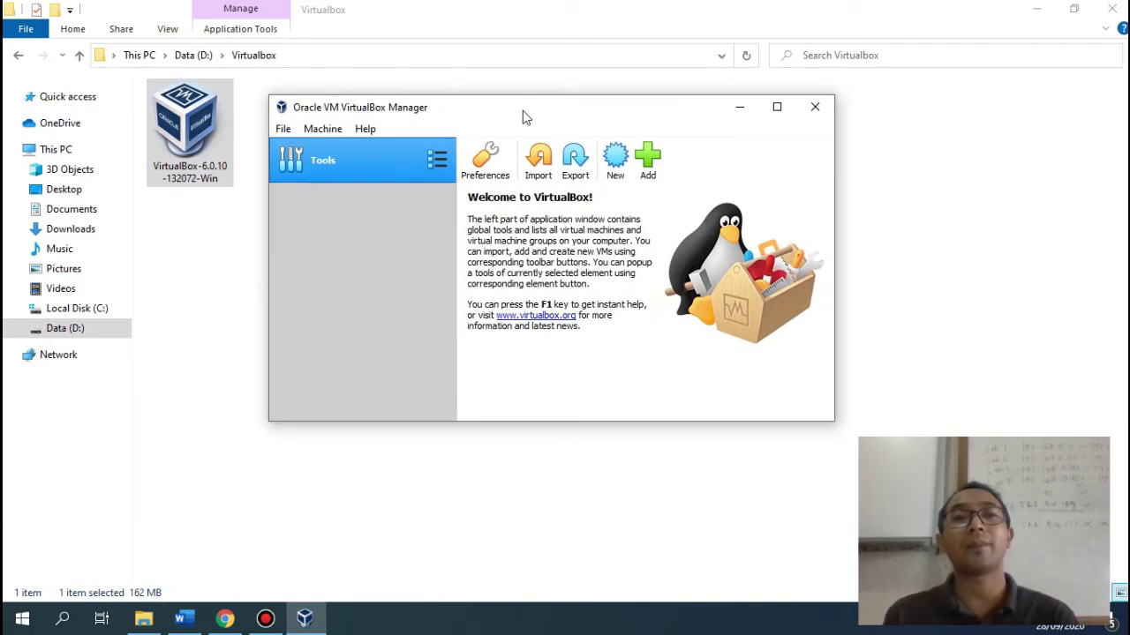
{"action": "left_click", "coordinate": [776, 108]}
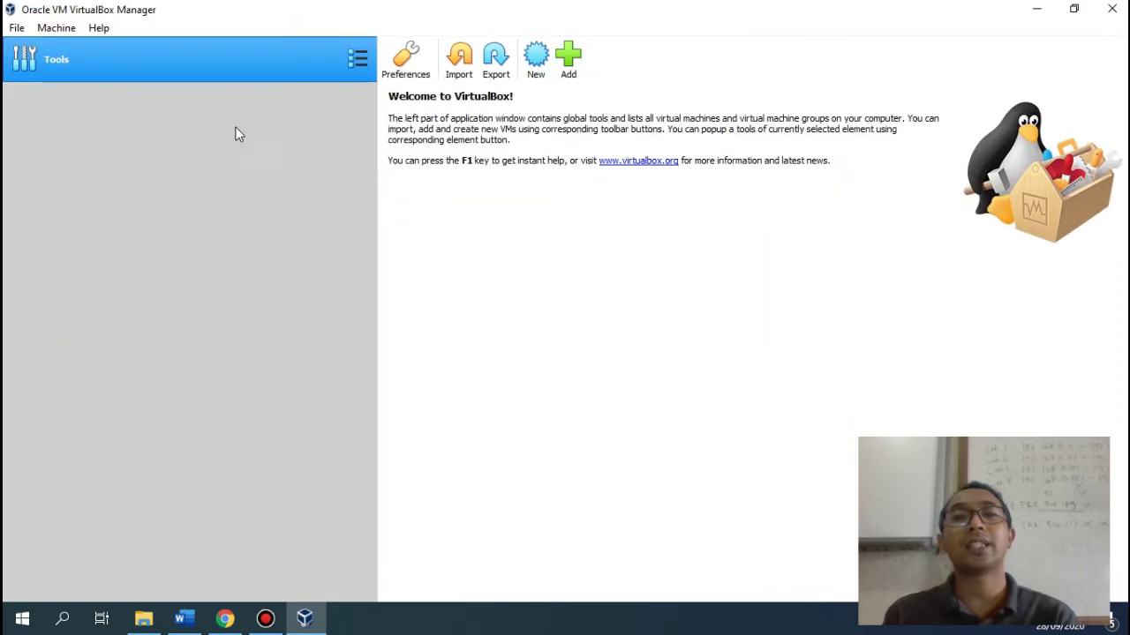
{"action": "left_click", "coordinate": [1074, 9]}
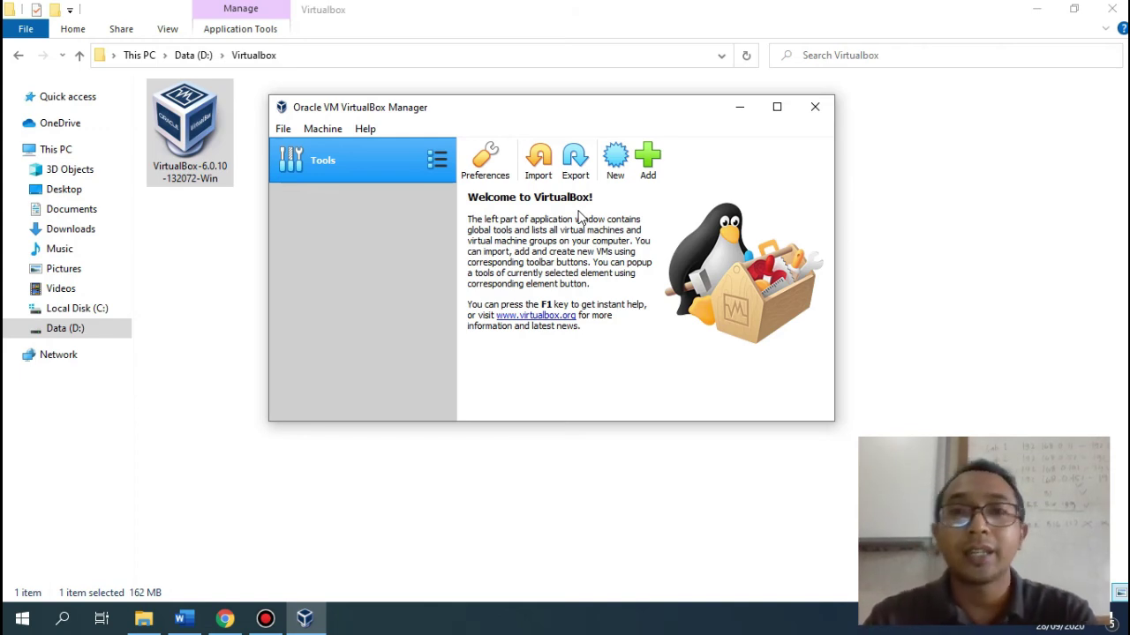
{"action": "left_click", "coordinate": [815, 106]}
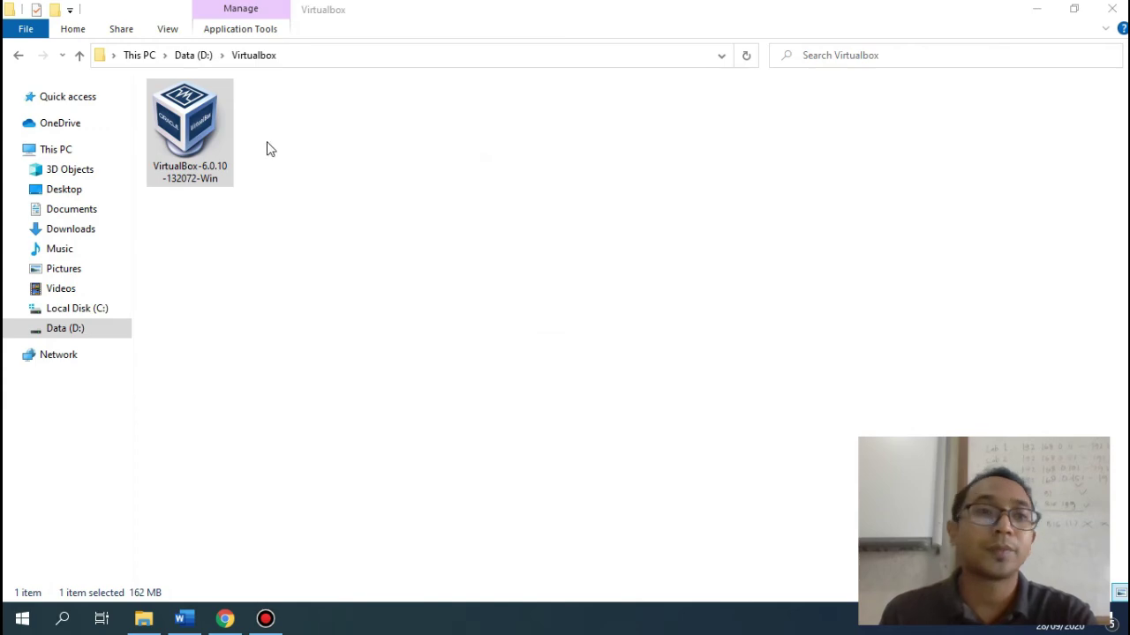
Minimize the open windows to reveal the desktop and locate the Oracle VM VirtualBox shortcut
{"action": "left_click", "coordinate": [1028, 12]}
{"action": "left_click", "coordinate": [1033, 14]}
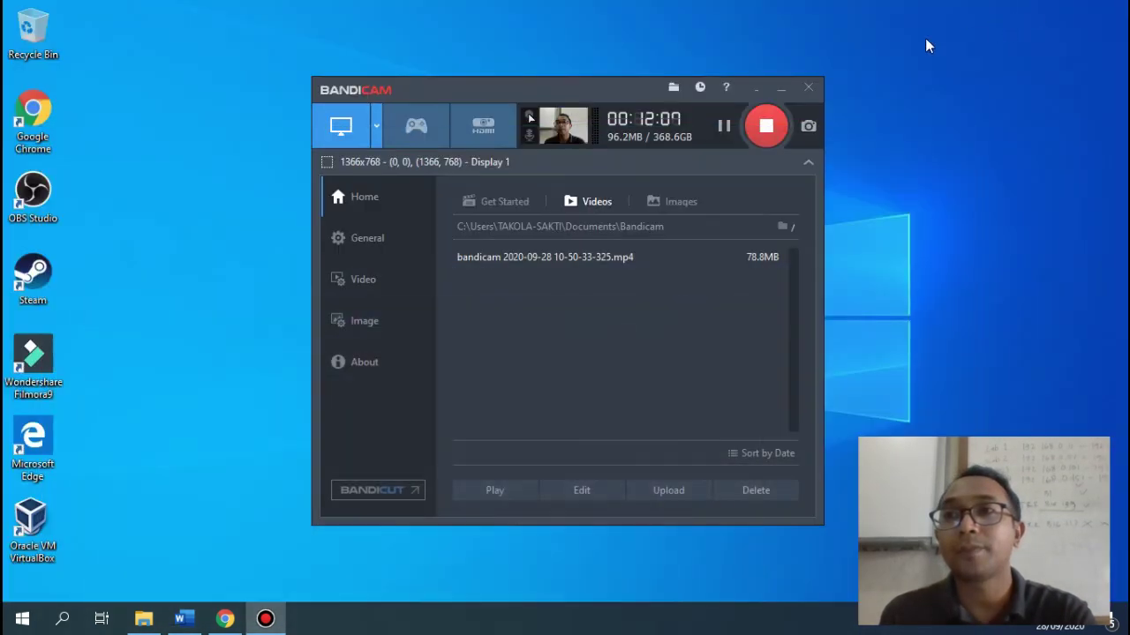
{"action": "left_click", "coordinate": [757, 89]}
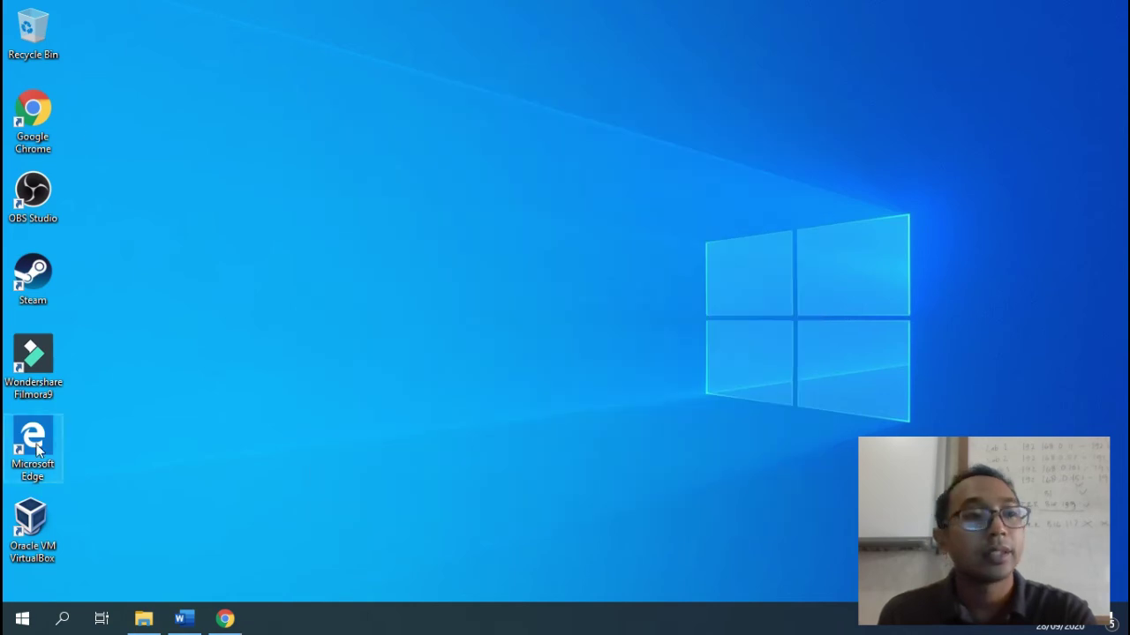
{"action": "left_click", "coordinate": [37, 556]}
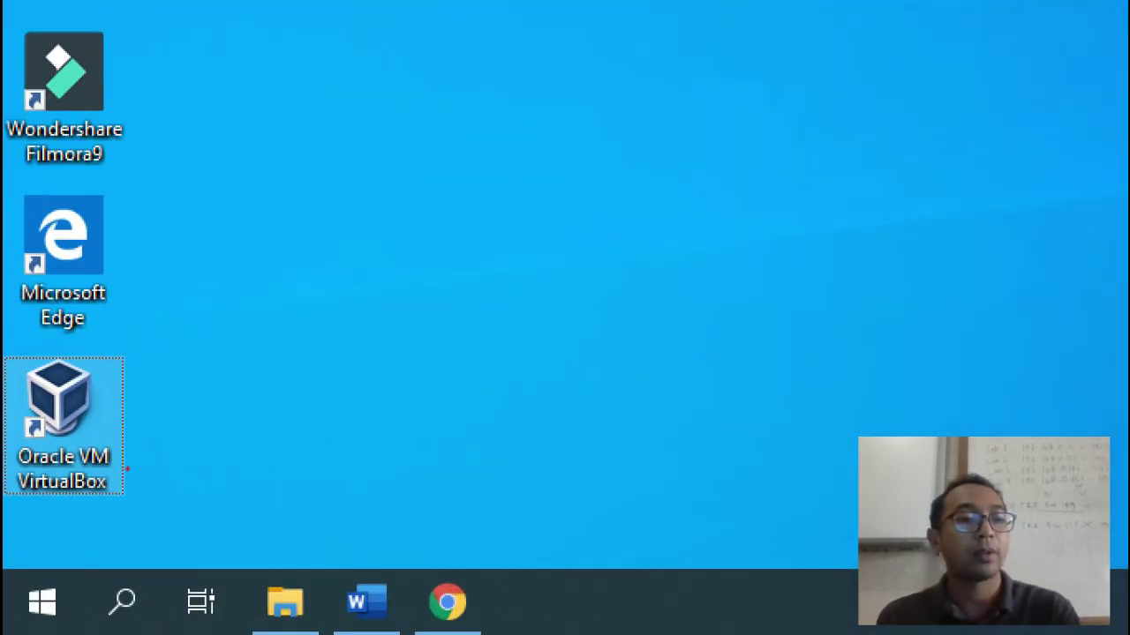
{"action": "mouse_move", "coordinate": [72, 321]}
{"action": "left_mouse_down"}
{"action": "mouse_move", "coordinate": [132, 562]}
{"action": "mouse_move", "coordinate": [154, 322]}
{"action": "left_mouse_up"}
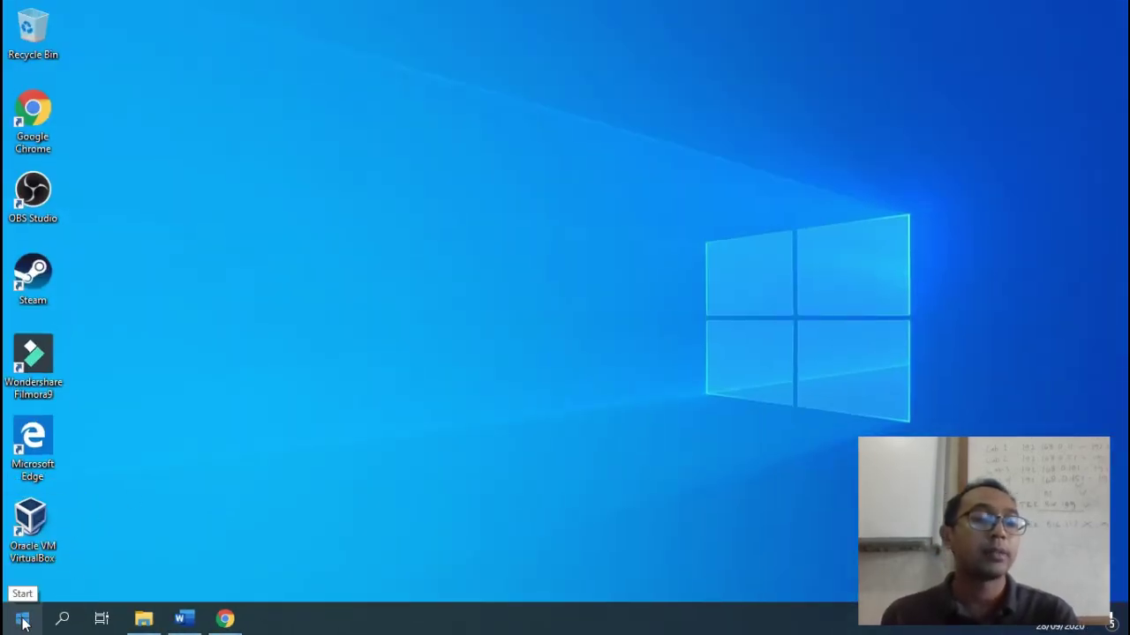
Find the Oracle VM VirtualBox program entry inside its folder in the list of installed apps
{"action": "left_click", "coordinate": [23, 621]}
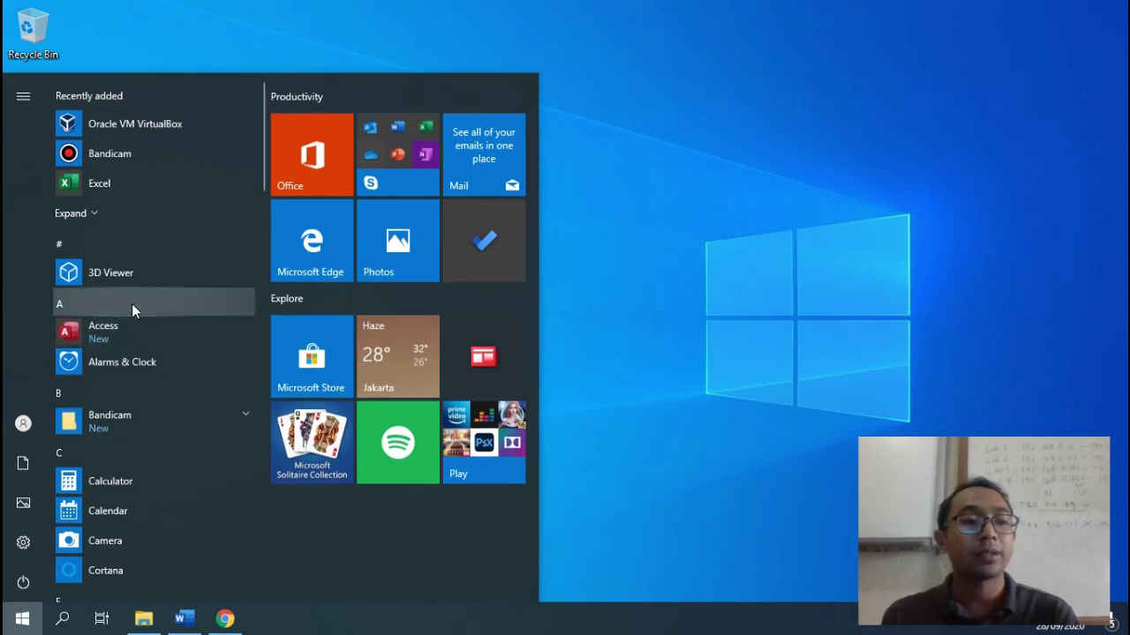
{"action": "scroll", "coordinate": [106, 353], "scroll_direction": "down", "scroll_amount": 10}
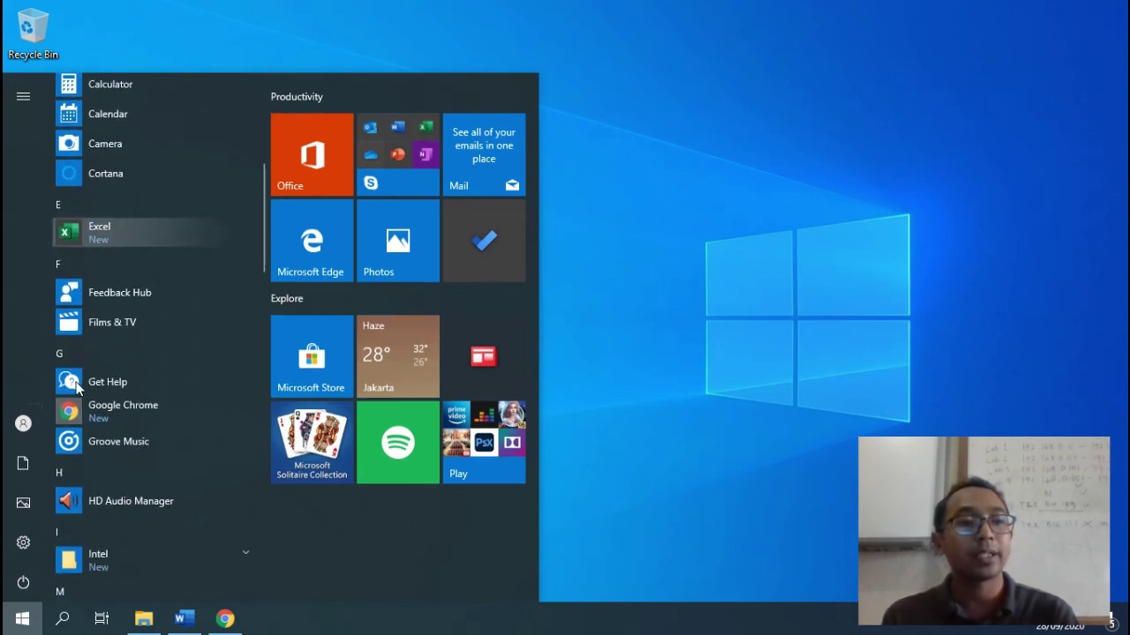
{"action": "scroll", "coordinate": [137, 327], "scroll_direction": "down", "scroll_amount": 5}
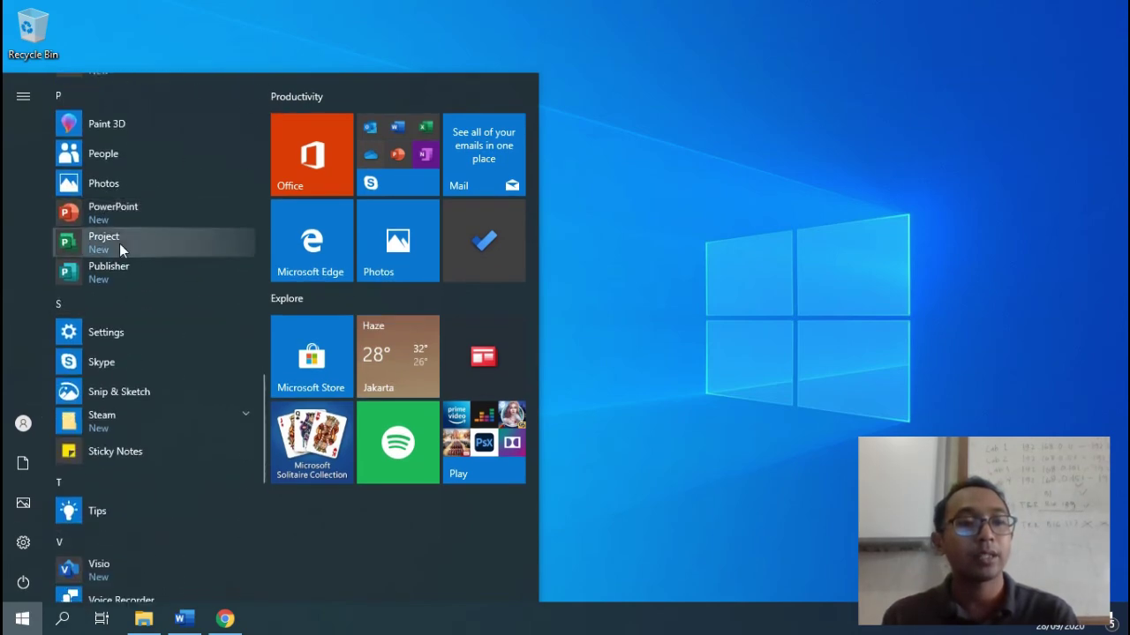
{"action": "scroll", "coordinate": [119, 265], "scroll_direction": "up", "scroll_amount": 3}
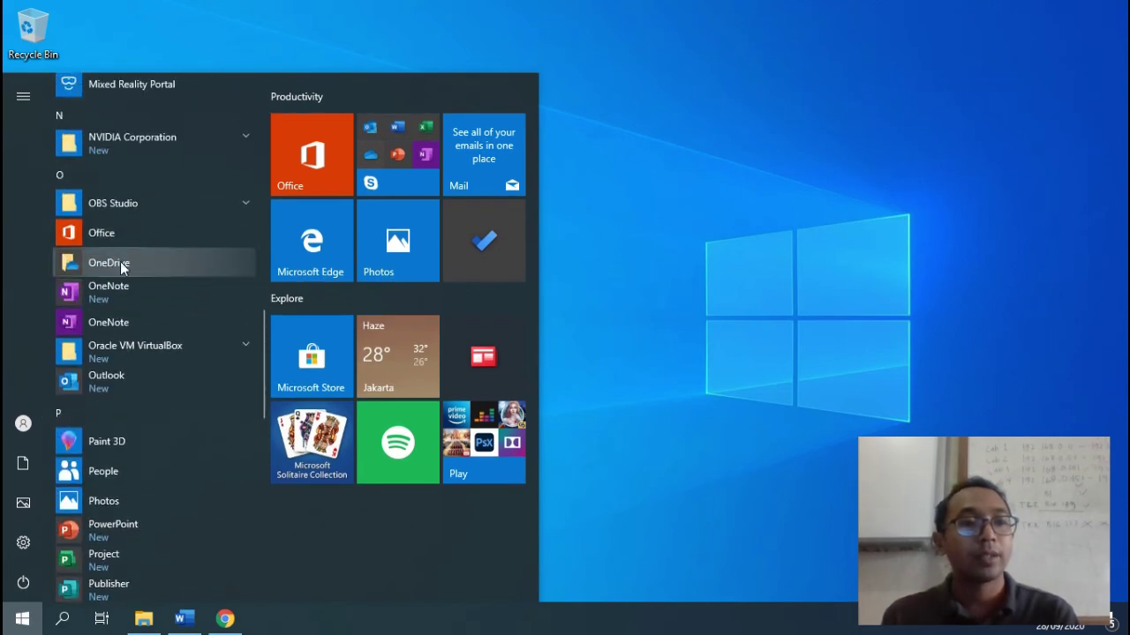
{"action": "left_click", "coordinate": [130, 355]}
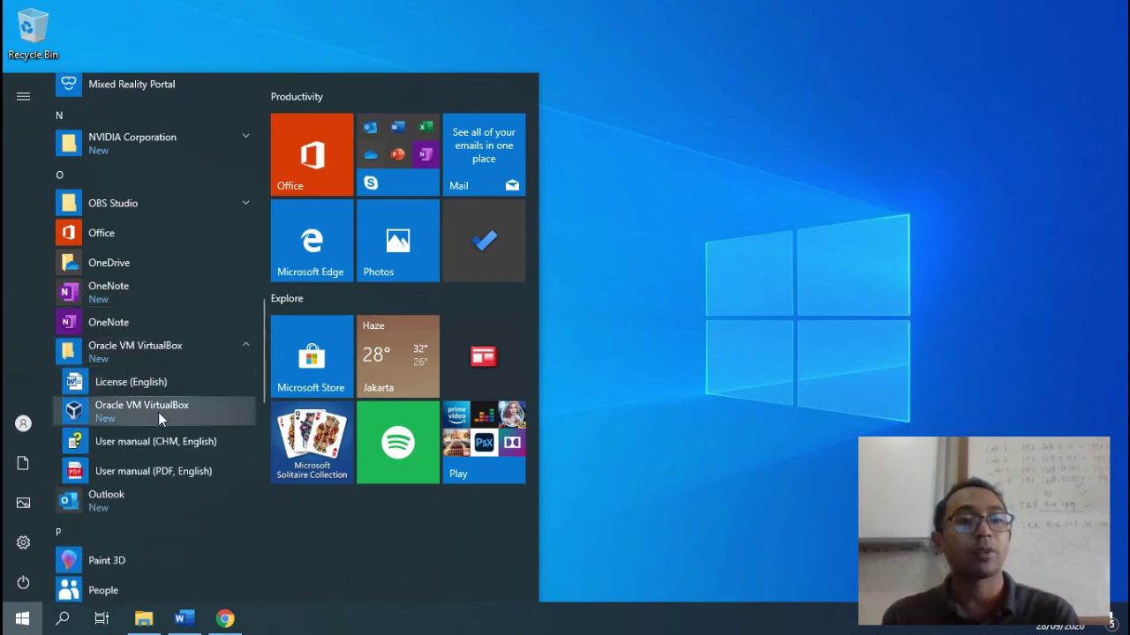
{"action": "left_click", "coordinate": [154, 415]}
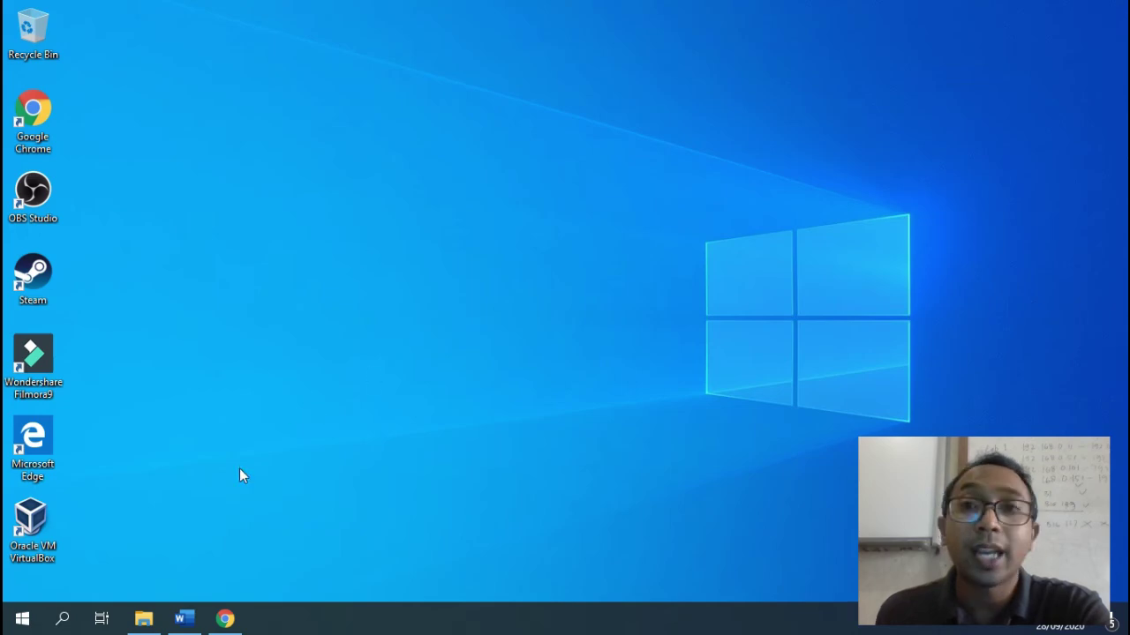
Switch to the Tugas 1 document in Word, hide the heading navigation, and read the introduction to Cara Install VirtualBox
{"action": "left_click", "coordinate": [185, 616]}
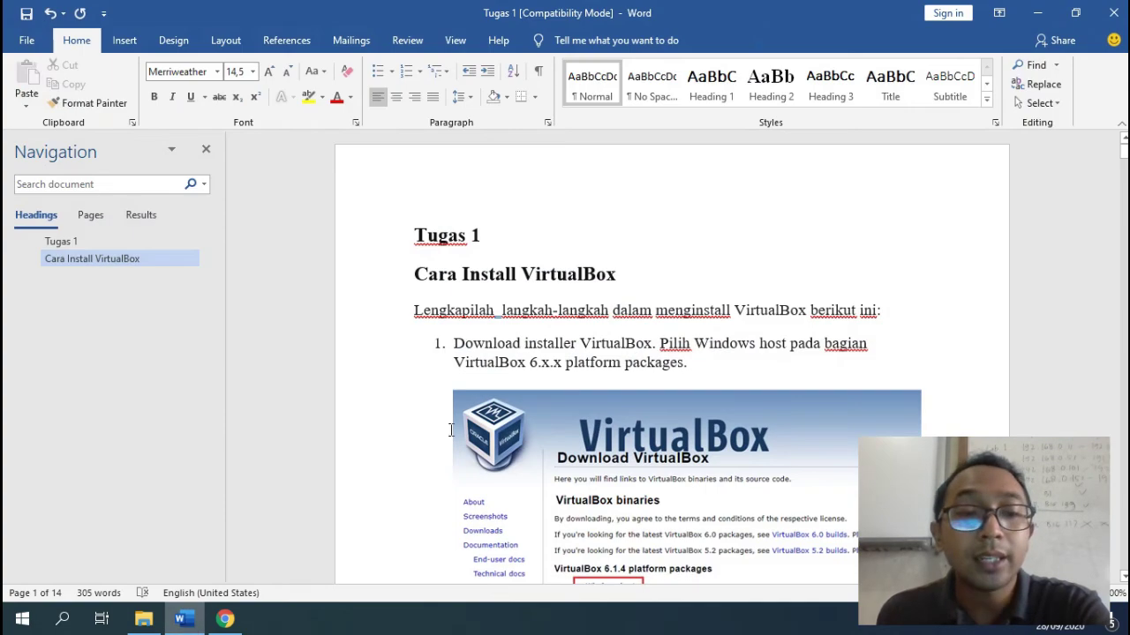
{"action": "left_click", "coordinate": [206, 149]}
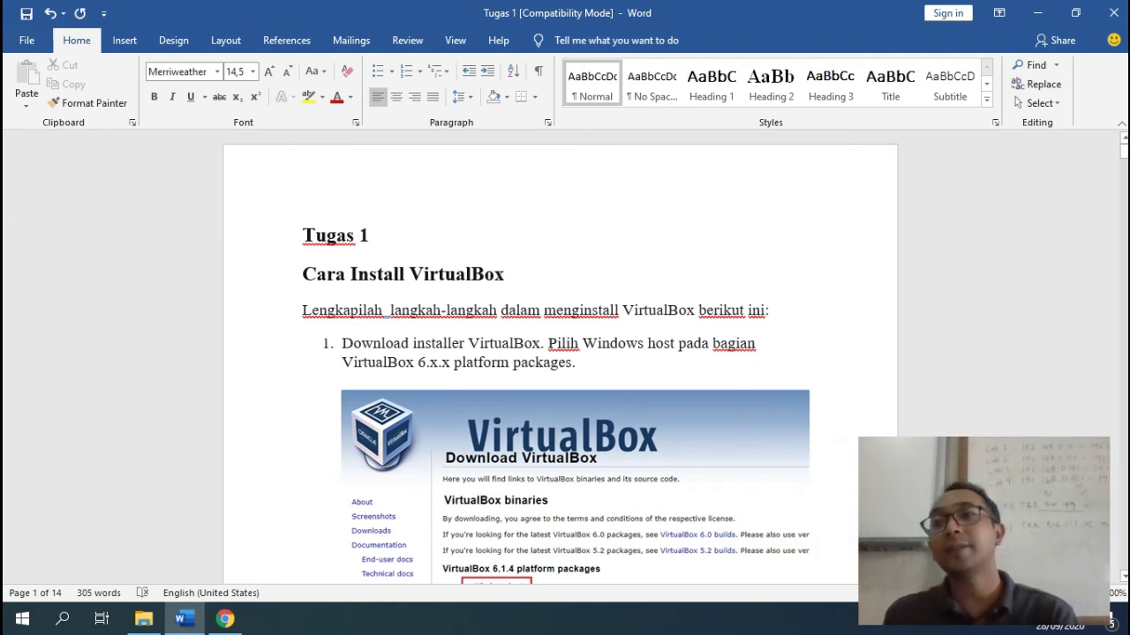
{"action": "scroll", "coordinate": [601, 250], "scroll_direction": "down", "scroll_amount": 1}
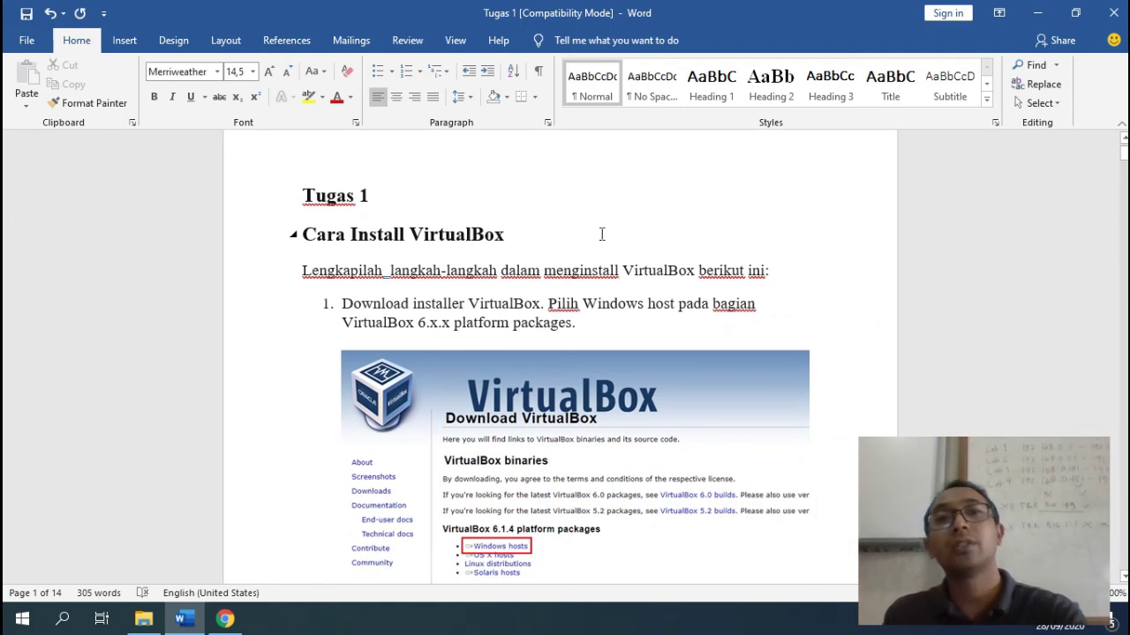
{"action": "scroll", "coordinate": [481, 236], "scroll_direction": "down", "scroll_amount": 2}
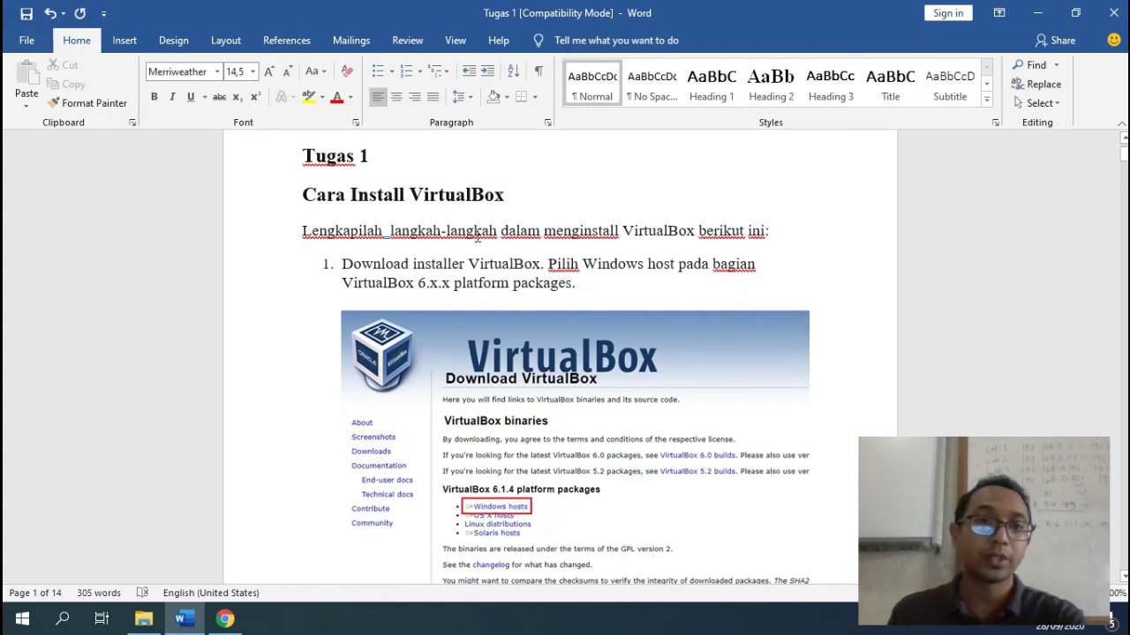
{"action": "scroll", "coordinate": [450, 223], "scroll_direction": "up", "scroll_amount": 1}
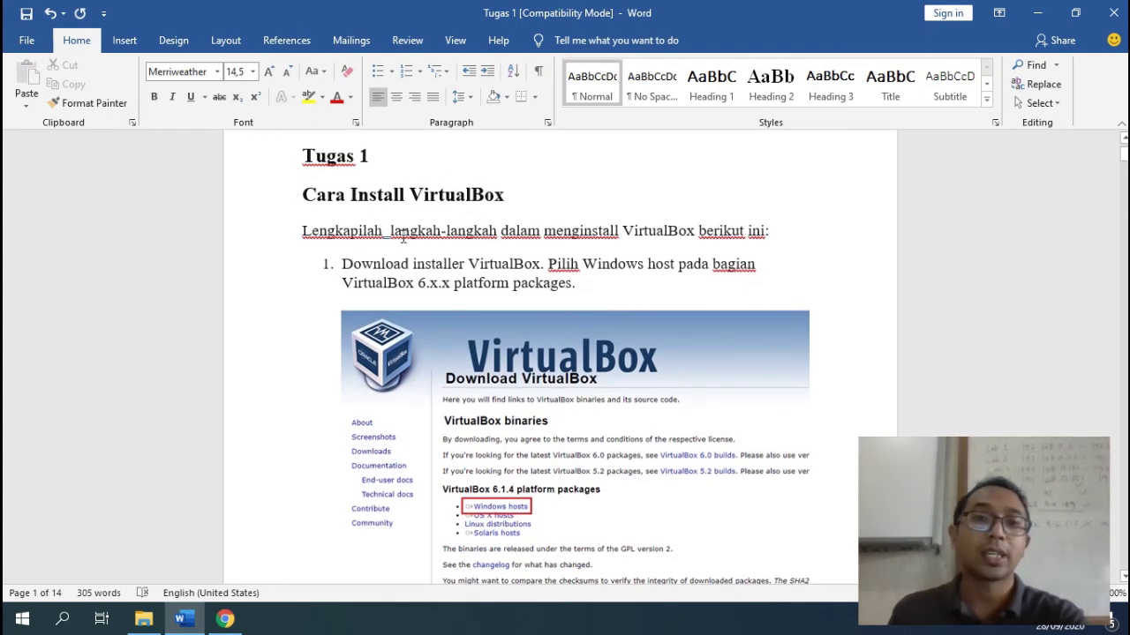
{"action": "scroll", "coordinate": [402, 236], "scroll_direction": "down", "scroll_amount": 1}
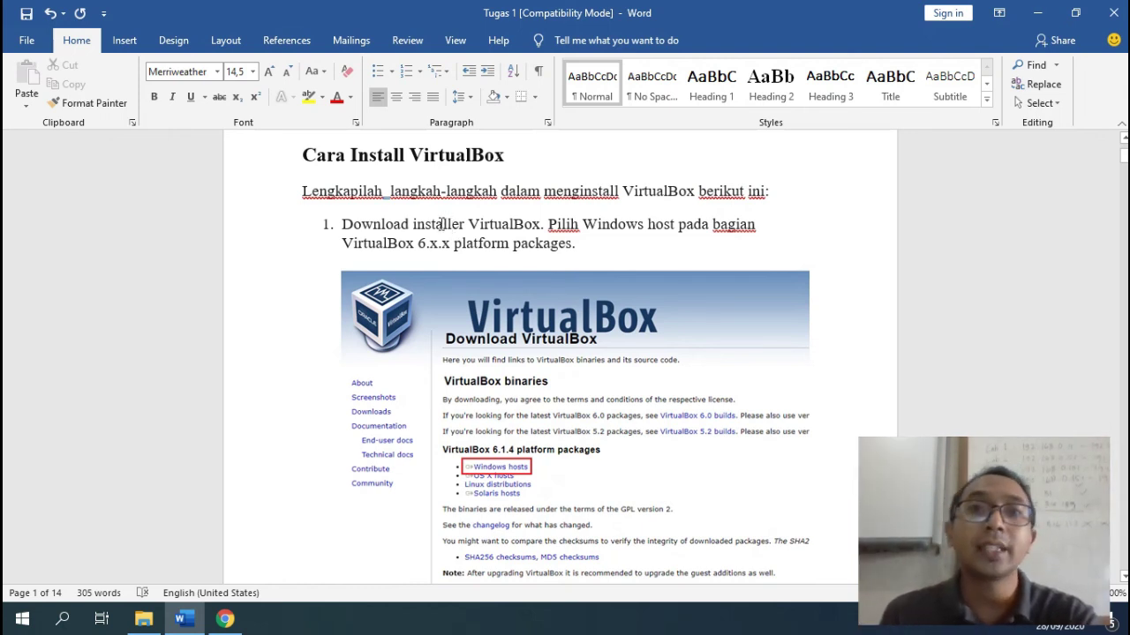
Examine the Tugas 1 worksheet's first instruction and the blank answer lines and screenshots for steps 2 to 4
{"action": "scroll", "coordinate": [437, 245], "scroll_direction": "down", "scroll_amount": 6}
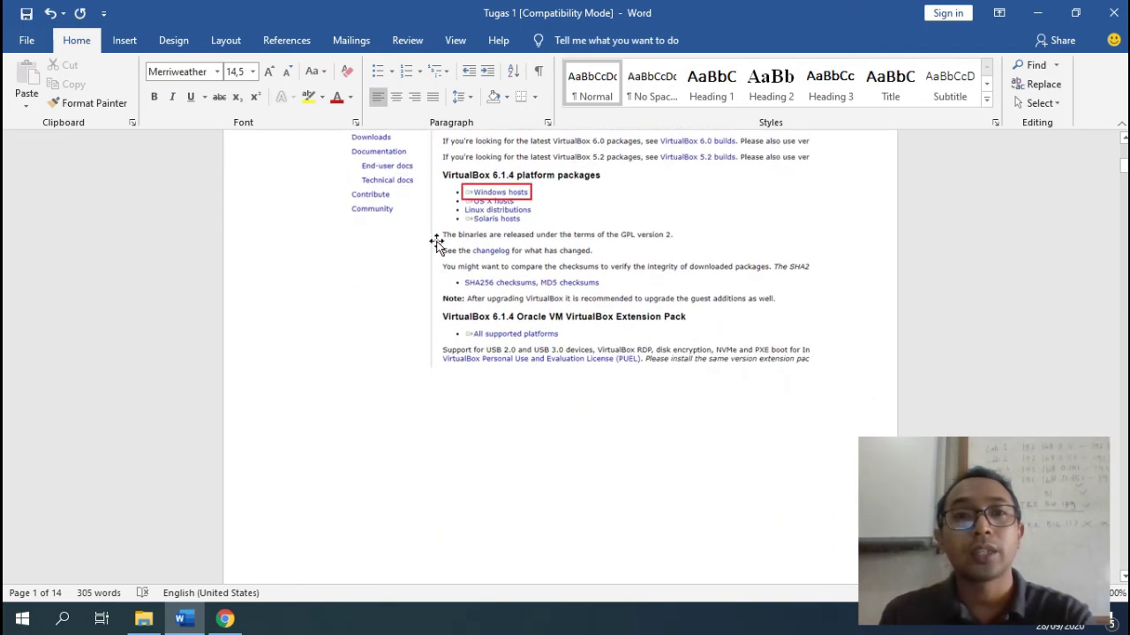
{"action": "scroll", "coordinate": [437, 245], "scroll_direction": "down", "scroll_amount": 10}
{"action": "scroll", "coordinate": [449, 280], "scroll_direction": "up", "scroll_amount": 5}
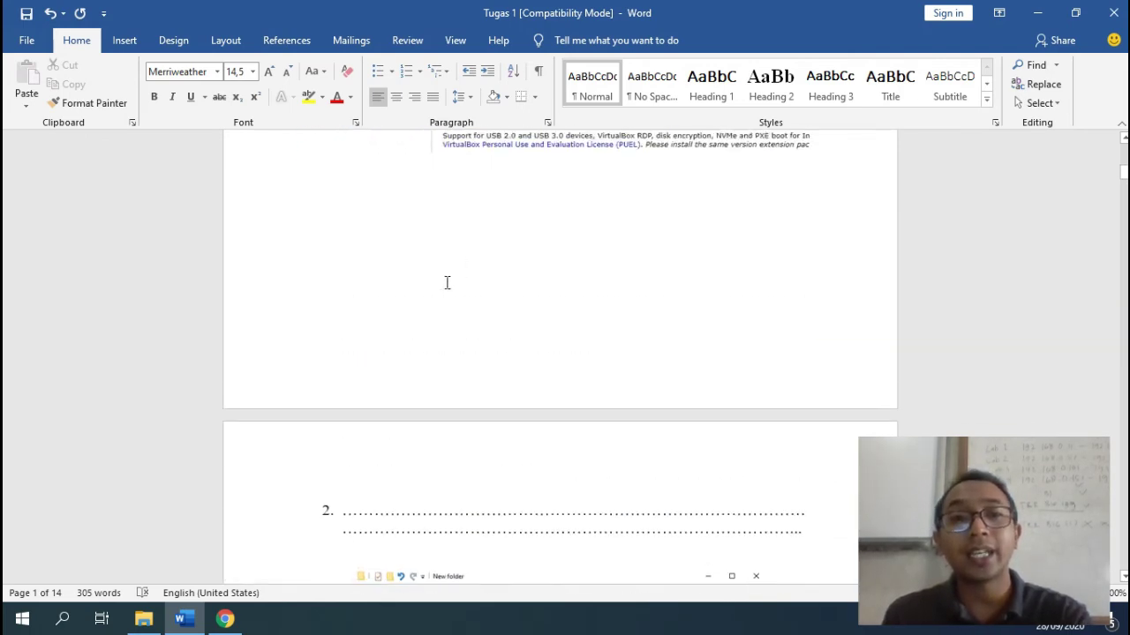
{"action": "scroll", "coordinate": [447, 283], "scroll_direction": "up", "scroll_amount": 10}
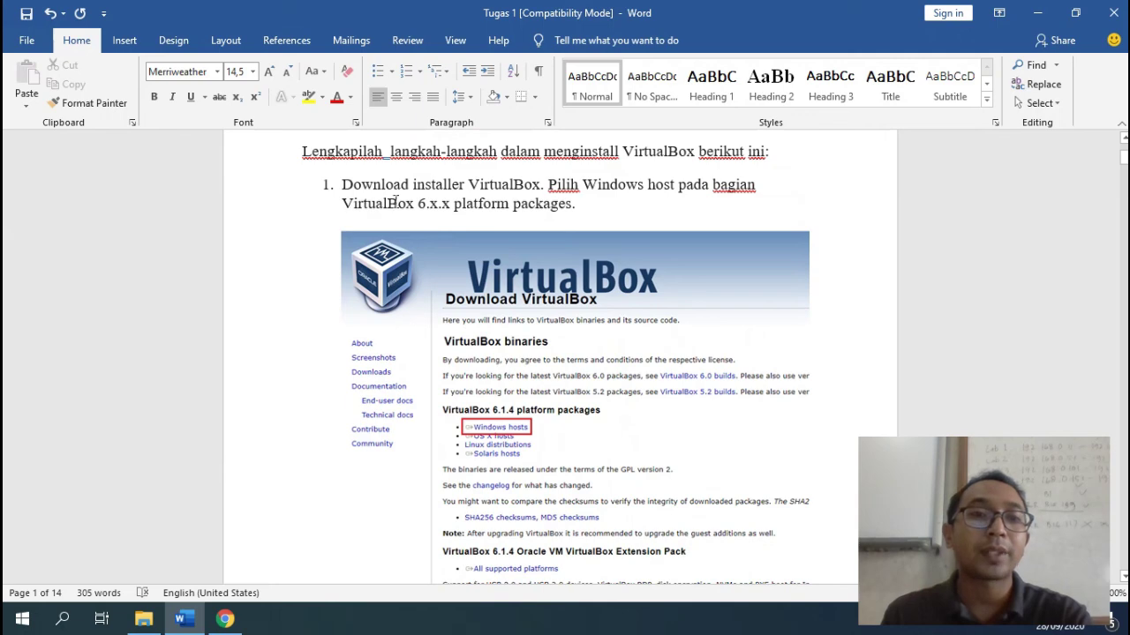
{"action": "scroll", "coordinate": [535, 214], "scroll_direction": "down", "scroll_amount": 4}
{"action": "scroll", "coordinate": [444, 268], "scroll_direction": "down", "scroll_amount": 4}
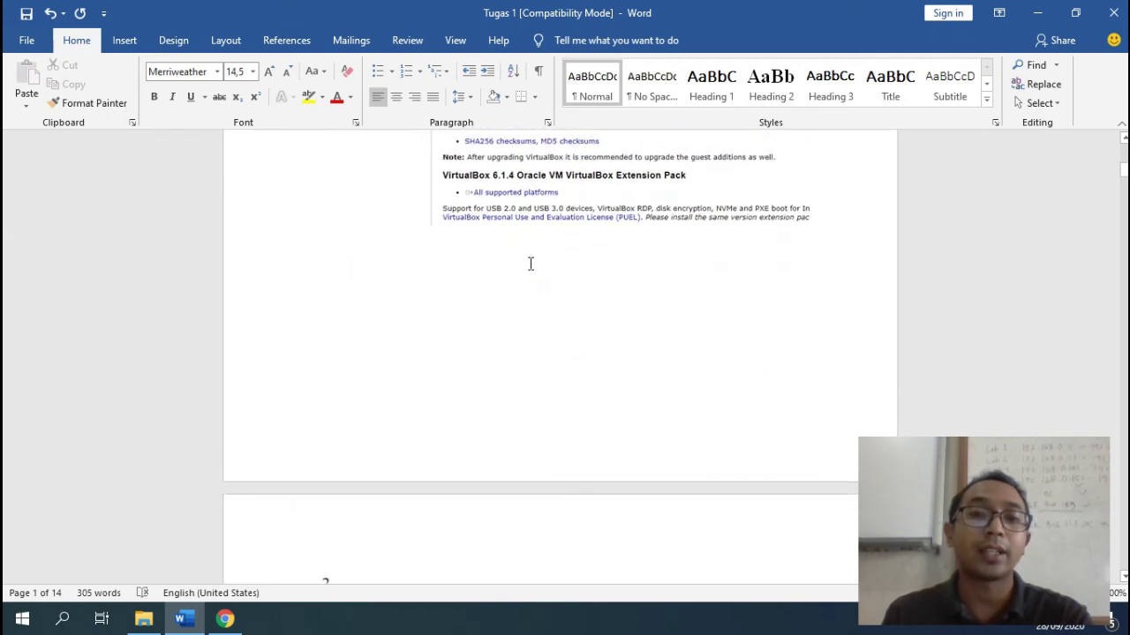
{"action": "scroll", "coordinate": [530, 264], "scroll_direction": "down", "scroll_amount": 8}
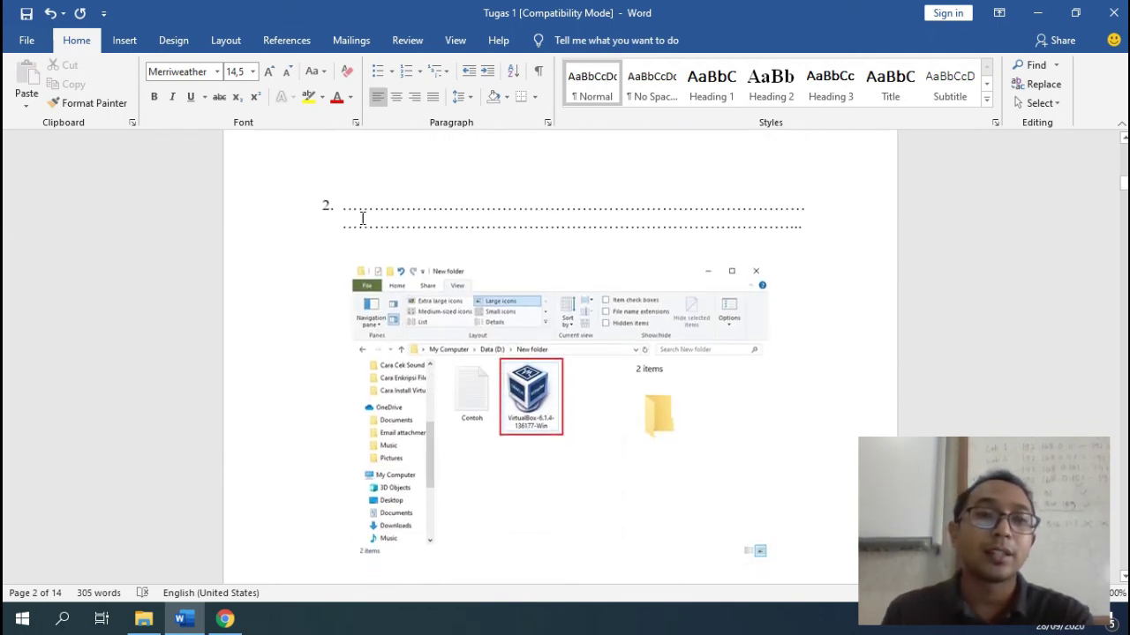
{"action": "left_click", "coordinate": [360, 209]}
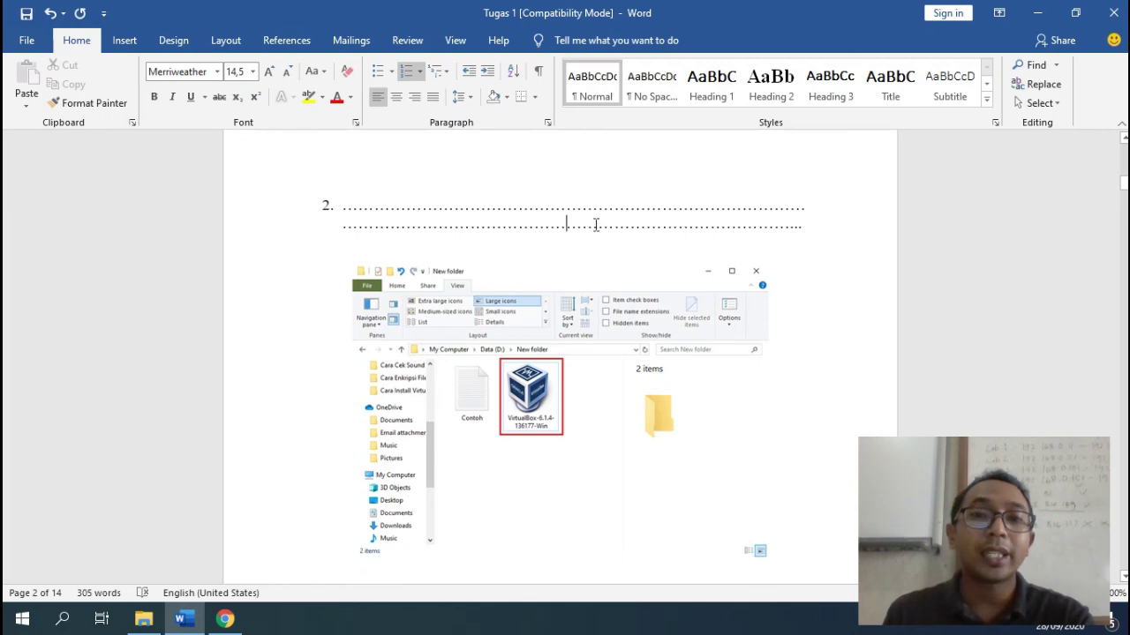
{"action": "scroll", "coordinate": [539, 261], "scroll_direction": "down", "scroll_amount": 10}
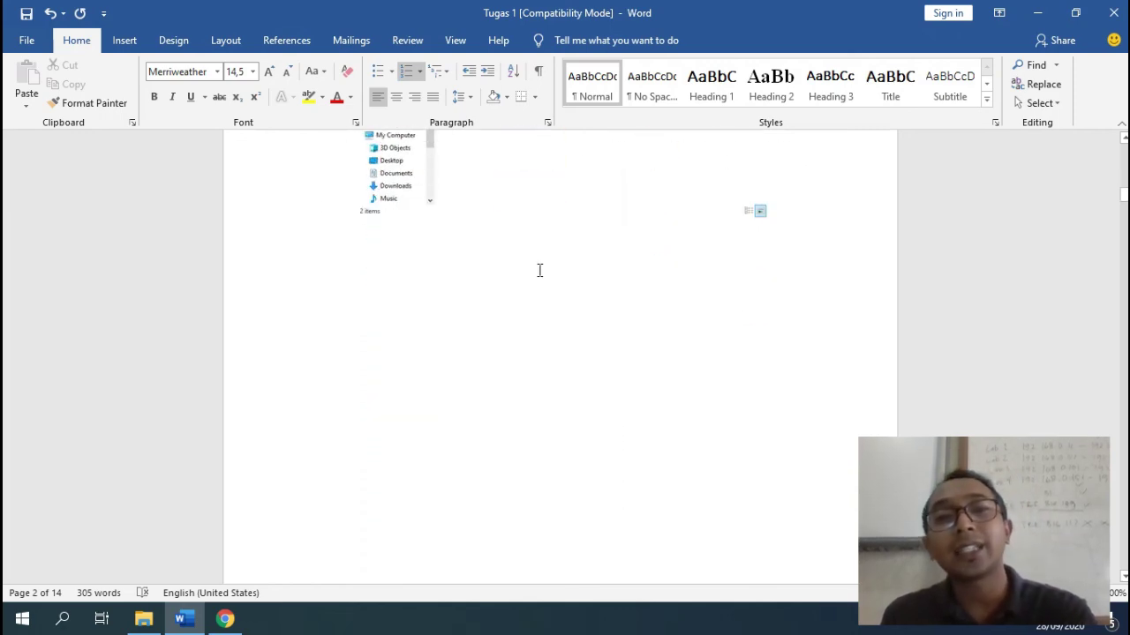
{"action": "scroll", "coordinate": [517, 270], "scroll_direction": "down", "scroll_amount": 15}
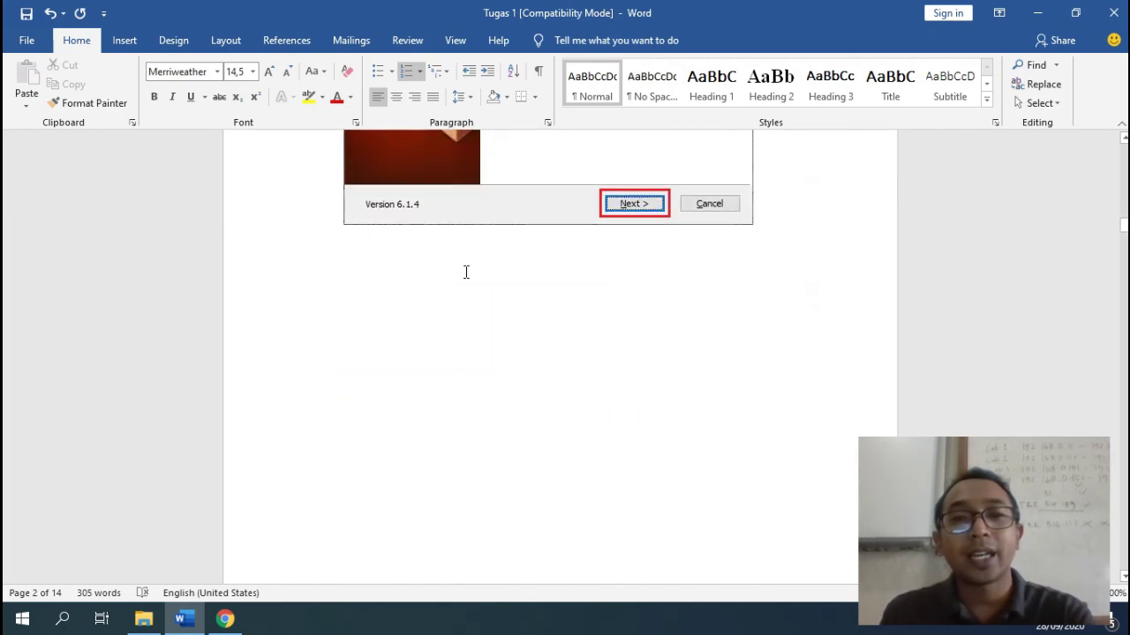
{"action": "scroll", "coordinate": [466, 273], "scroll_direction": "down", "scroll_amount": 3}
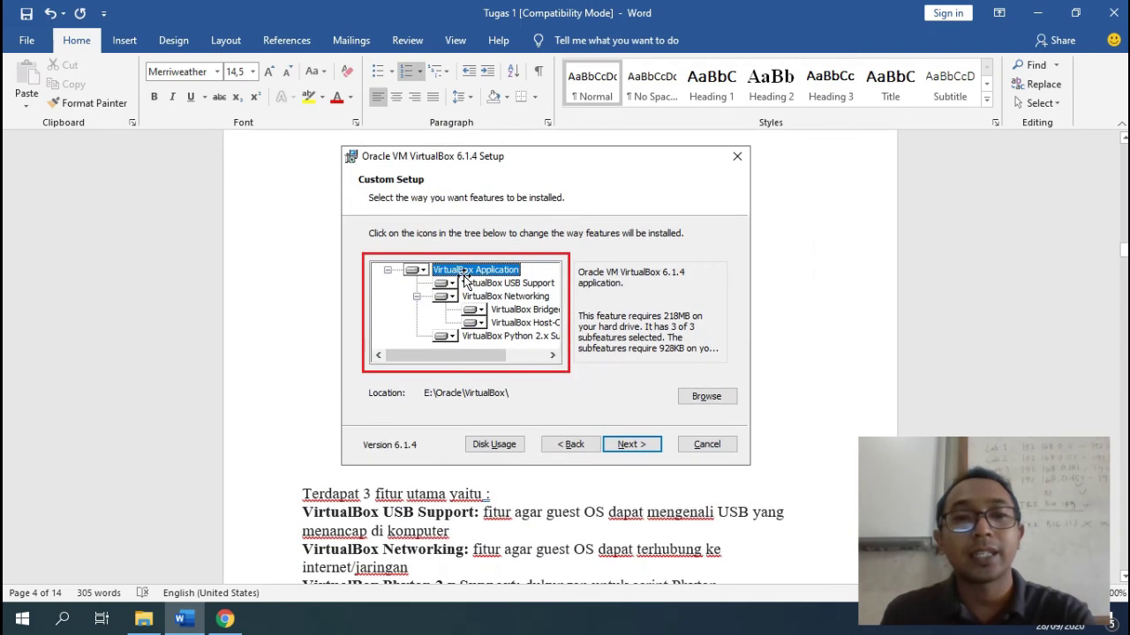
{"action": "scroll", "coordinate": [432, 263], "scroll_direction": "up", "scroll_amount": 3}
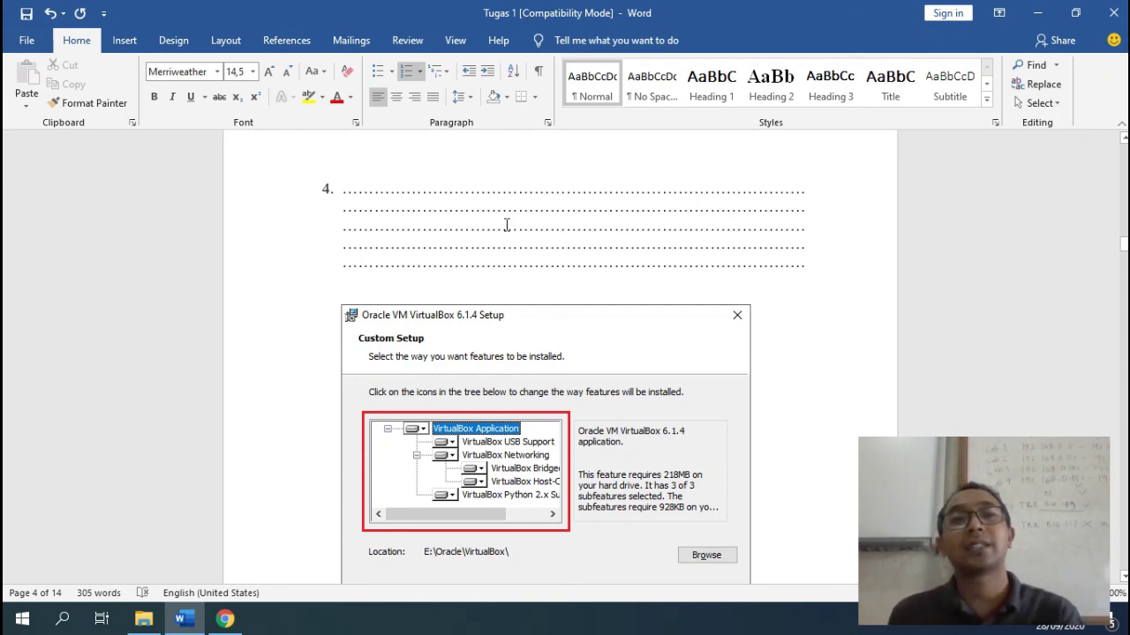
{"action": "scroll", "coordinate": [406, 291], "scroll_direction": "down", "scroll_amount": 5}
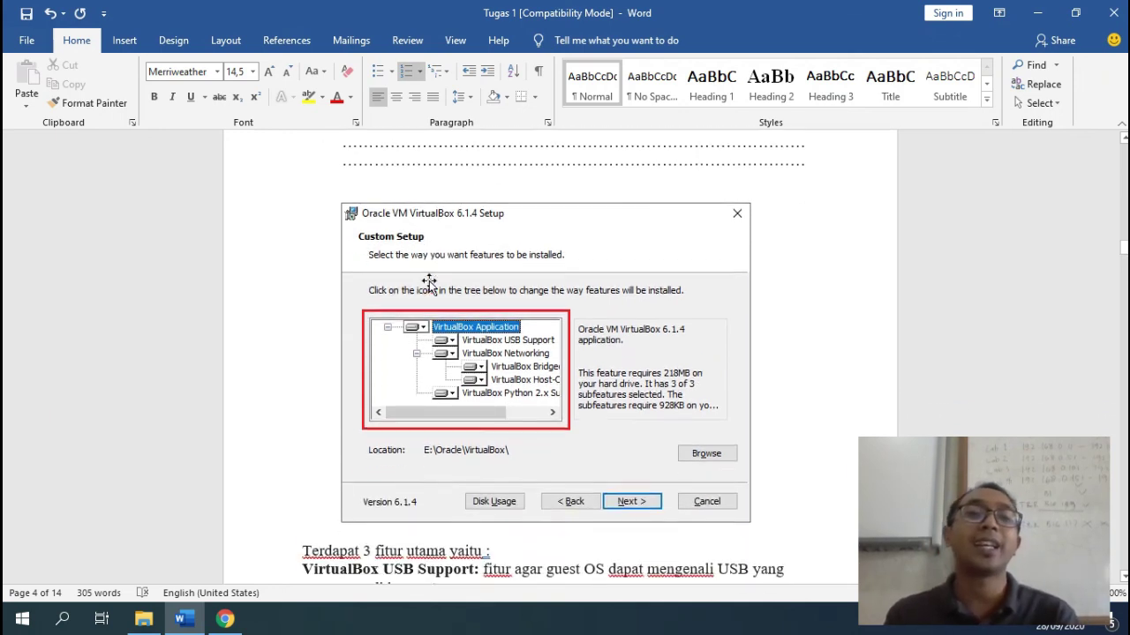
Examine the worksheet's Custom Setup tasks on features, install location and disk usage, and the four shortcut and file association options
{"action": "scroll", "coordinate": [653, 245], "scroll_direction": "down", "scroll_amount": 15}
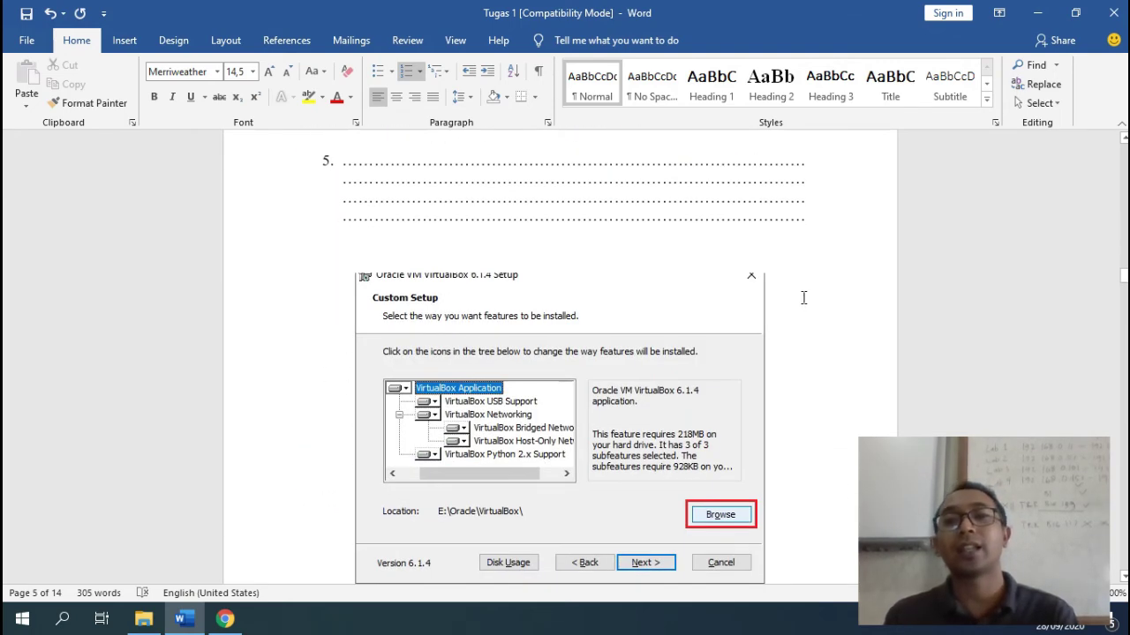
{"action": "left_click_drag", "start_coordinate": [1124, 282], "coordinate": [1124, 299]}
{"action": "scroll", "coordinate": [677, 332], "scroll_direction": "down", "scroll_amount": 2}
{"action": "scroll", "coordinate": [677, 332], "scroll_direction": "down", "scroll_amount": 20}
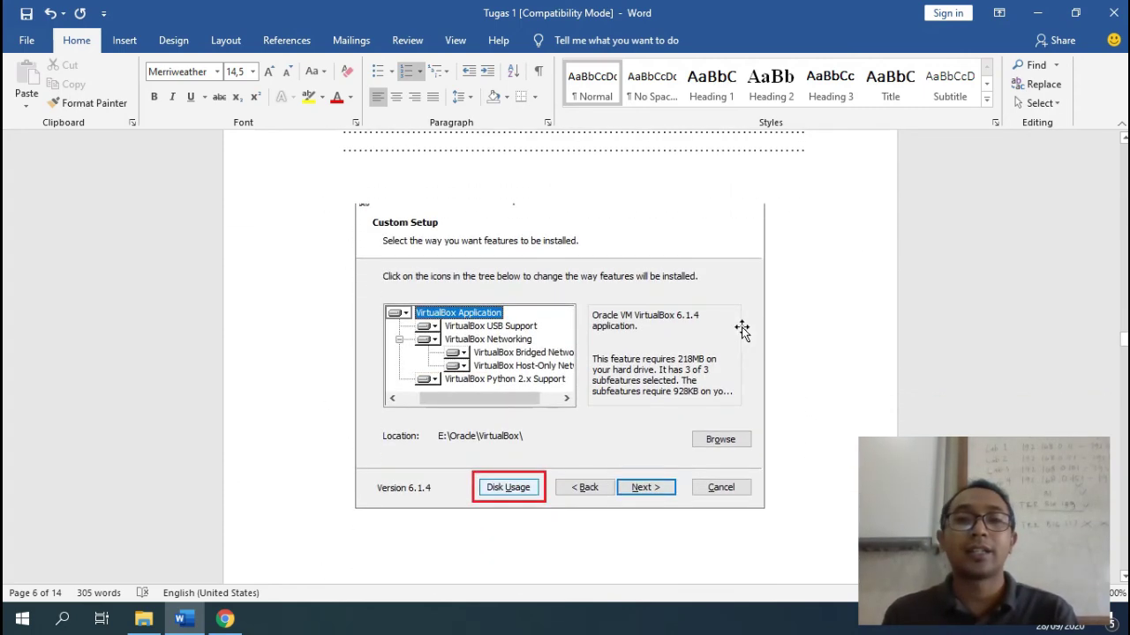
{"action": "scroll", "coordinate": [975, 341], "scroll_direction": "up", "scroll_amount": 3}
{"action": "left_click_drag", "start_coordinate": [1123, 332], "coordinate": [1122, 369]}
{"action": "scroll", "coordinate": [680, 373], "scroll_direction": "down", "scroll_amount": 10}
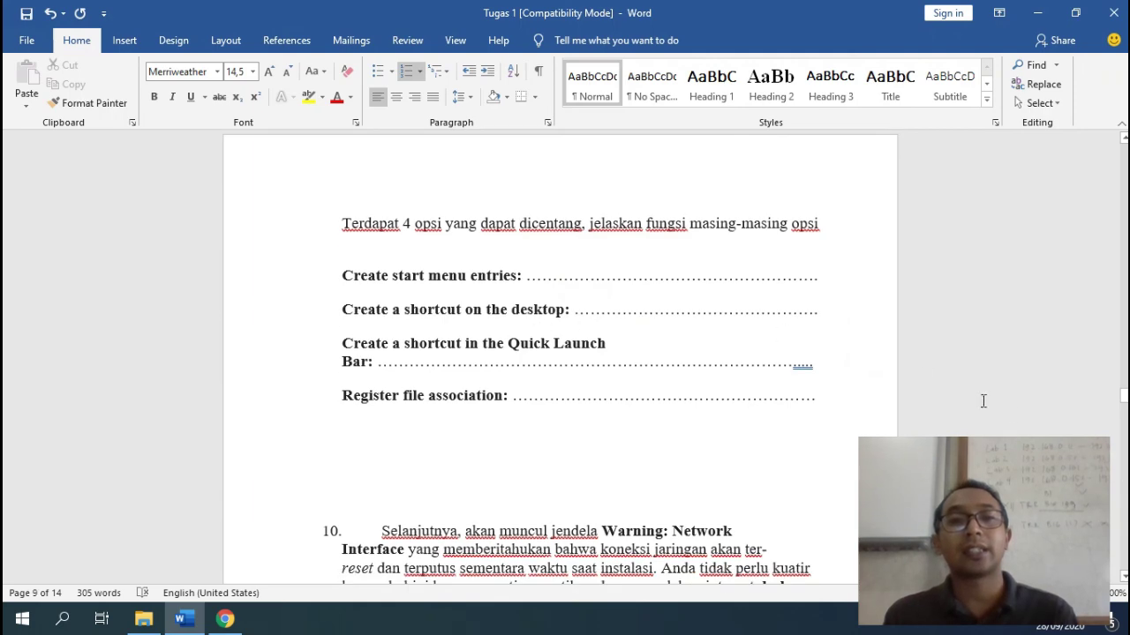
Read step 10 on the Network Interfaces warning, and return to the Tugas 1 heading at the start of the document
{"action": "left_click_drag", "start_coordinate": [1124, 403], "coordinate": [1124, 414]}
{"action": "scroll", "coordinate": [602, 373], "scroll_direction": "up", "scroll_amount": 4}
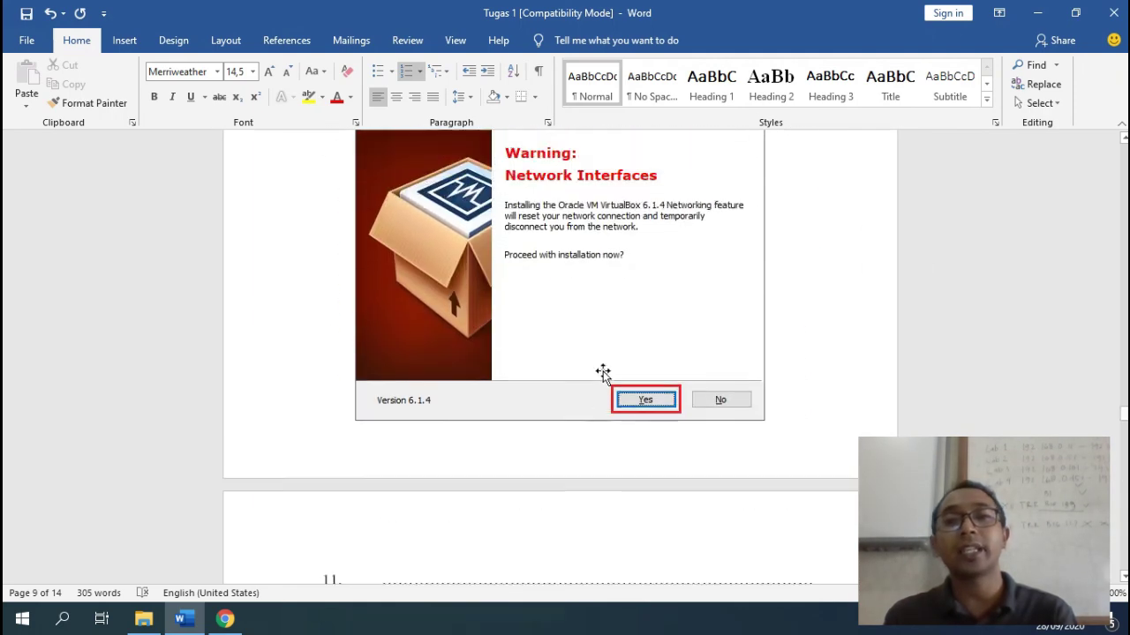
{"action": "scroll", "coordinate": [586, 374], "scroll_direction": "up", "scroll_amount": 3}
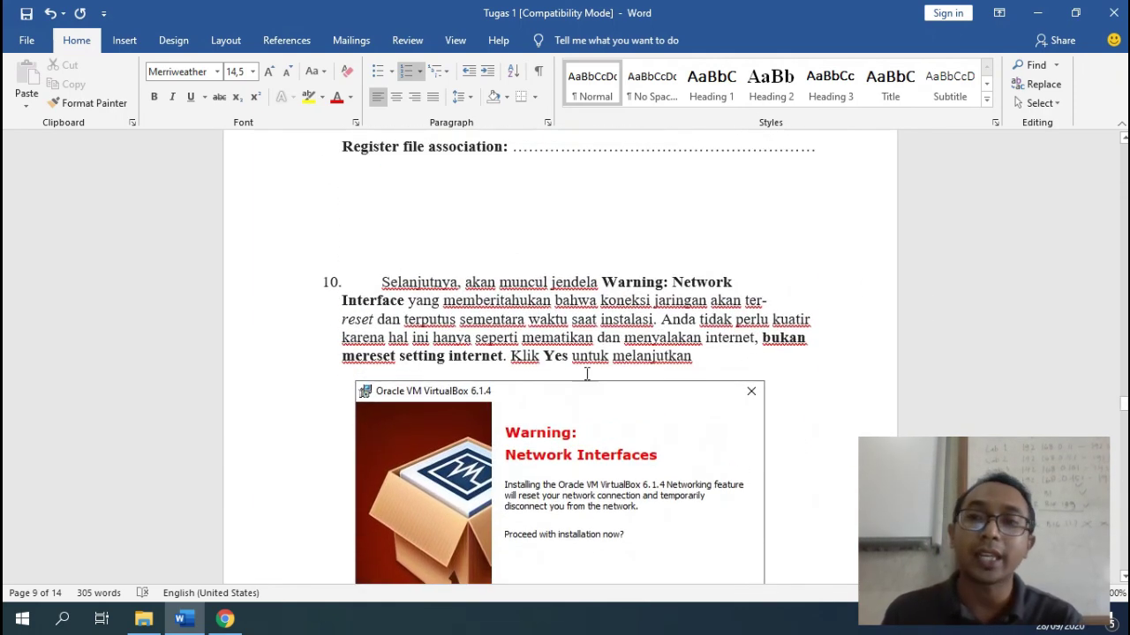
{"action": "left_click_drag", "start_coordinate": [1124, 409], "coordinate": [1124, 150]}
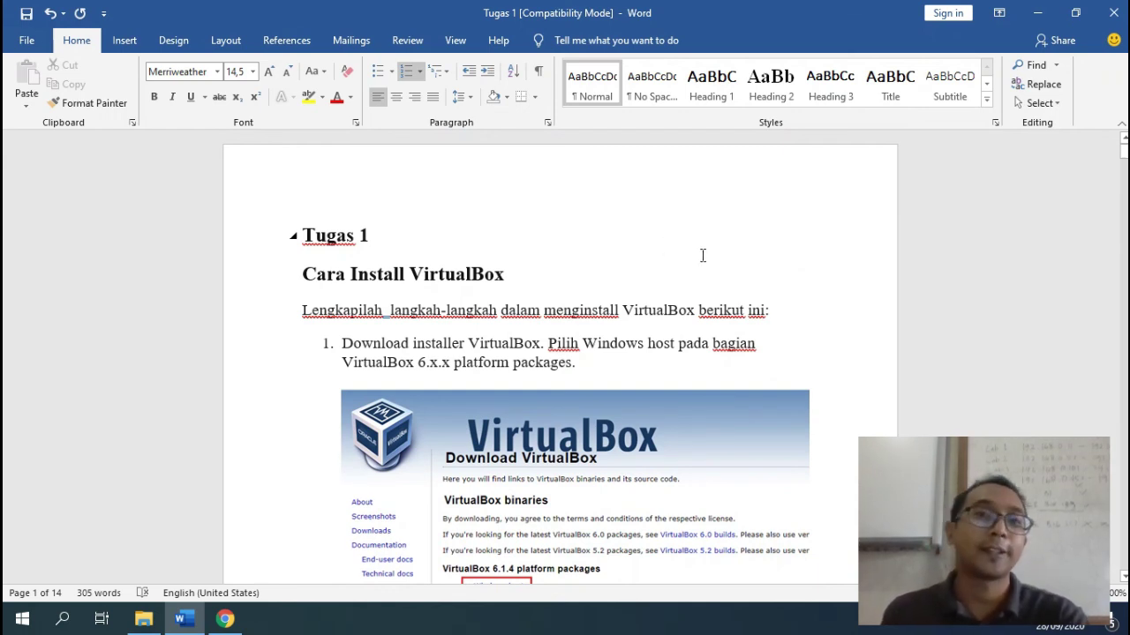
{"action": "scroll", "coordinate": [542, 283], "scroll_direction": "down", "scroll_amount": 1}
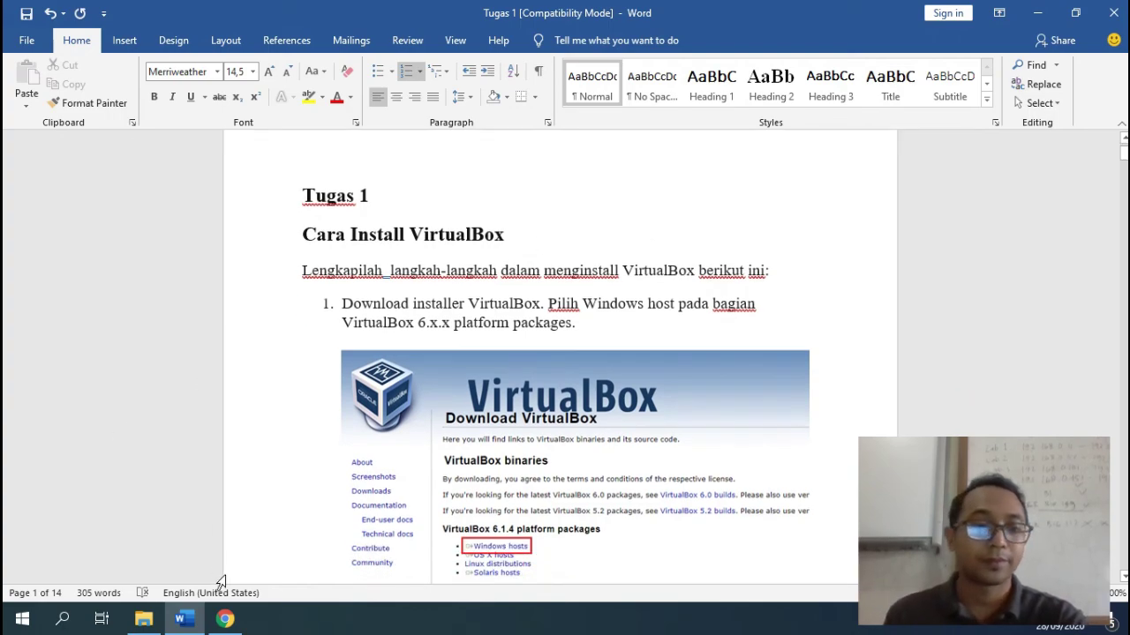